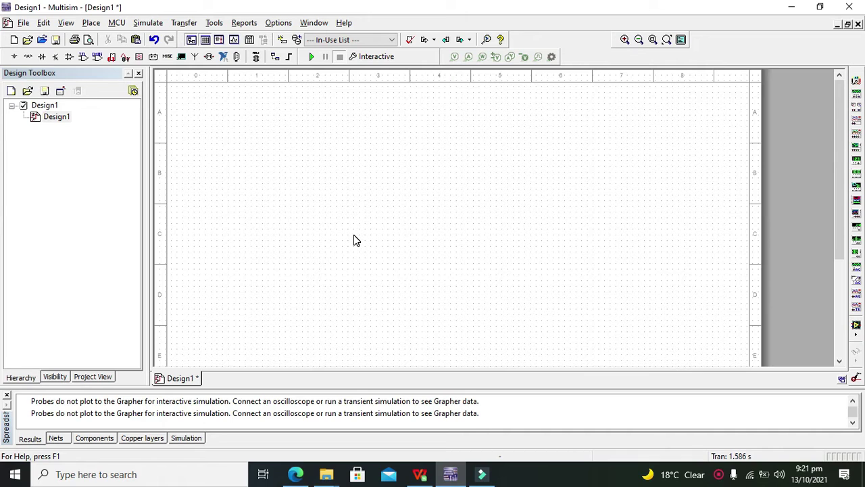
# Step: Choose the 741 op-amp from the Analog group and place it near the schematic centre
pyautogui.click(14, 57)
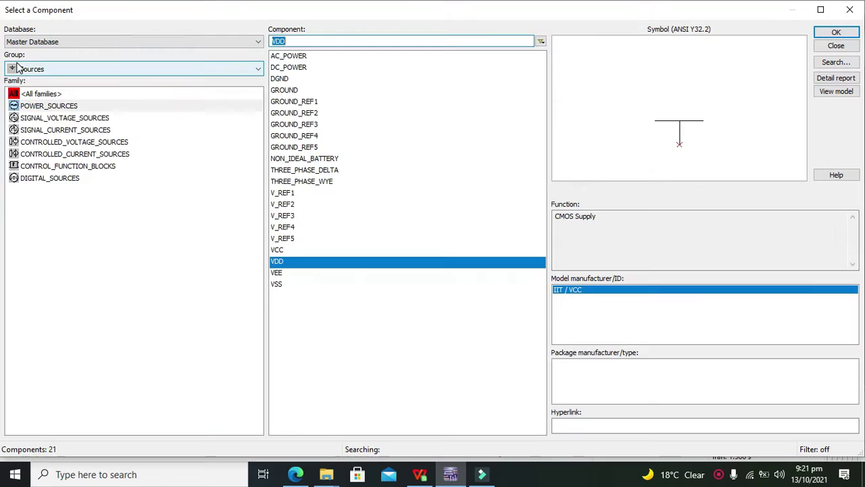
pyautogui.click(189, 71)
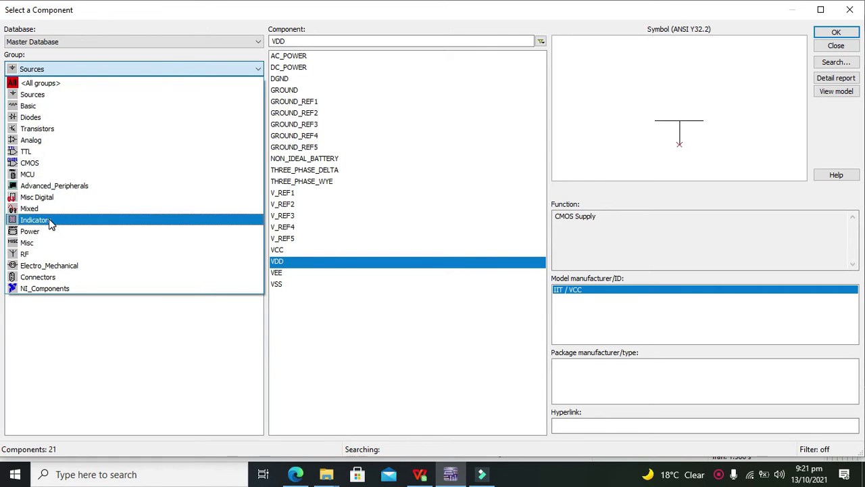
pyautogui.click(27, 140)
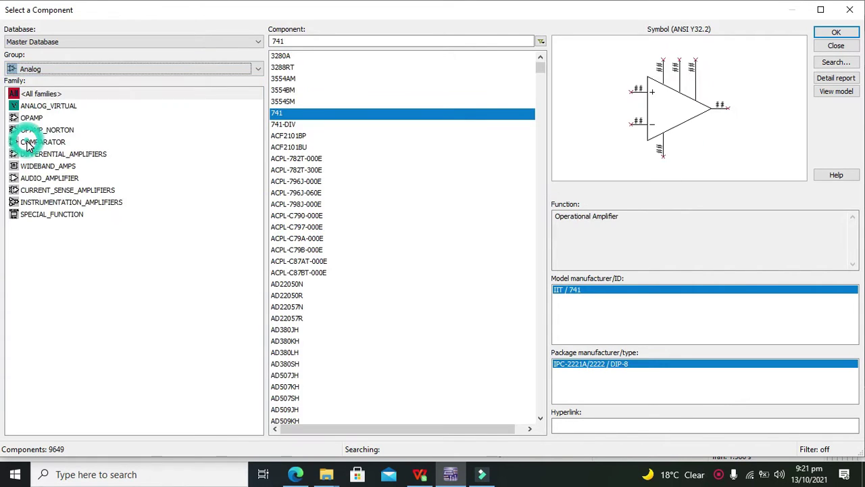
pyautogui.click(297, 101)
pyautogui.click(298, 112)
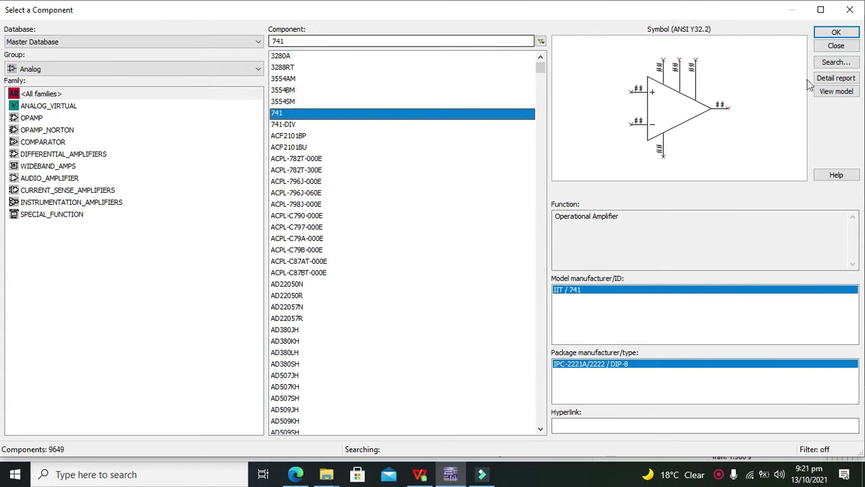
pyautogui.click(836, 32)
pyautogui.click(430, 234)
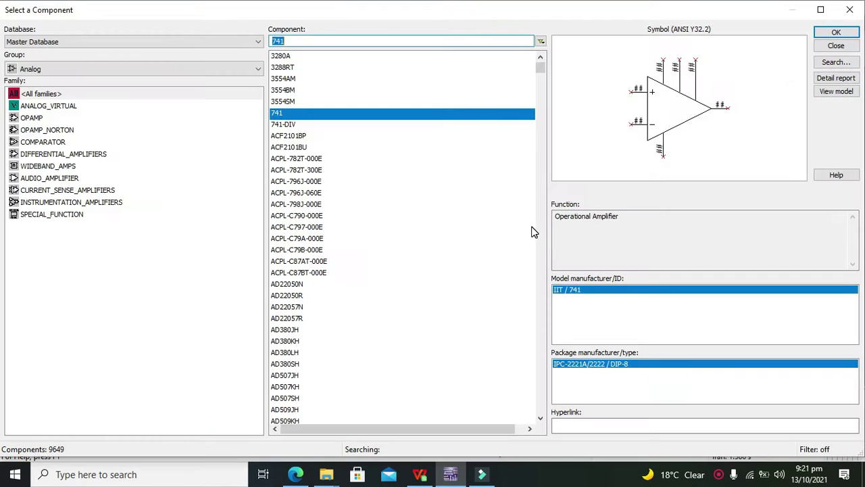
pyautogui.click(851, 9)
# Step: Nudge op-amp U1 slightly upward on the sheet
pyautogui.click(465, 221)
pyautogui.click(549, 217)
pyautogui.moveTo(444, 230); pyautogui.dragTo(440, 225)
pyautogui.click(546, 222)
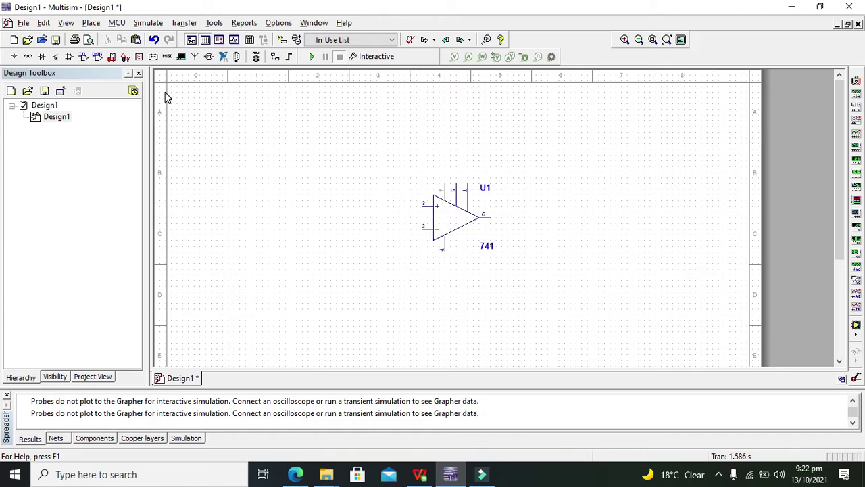
# Step: Place a VDD terminal above the op-amp and a VEE terminal below it
pyautogui.click(15, 58)
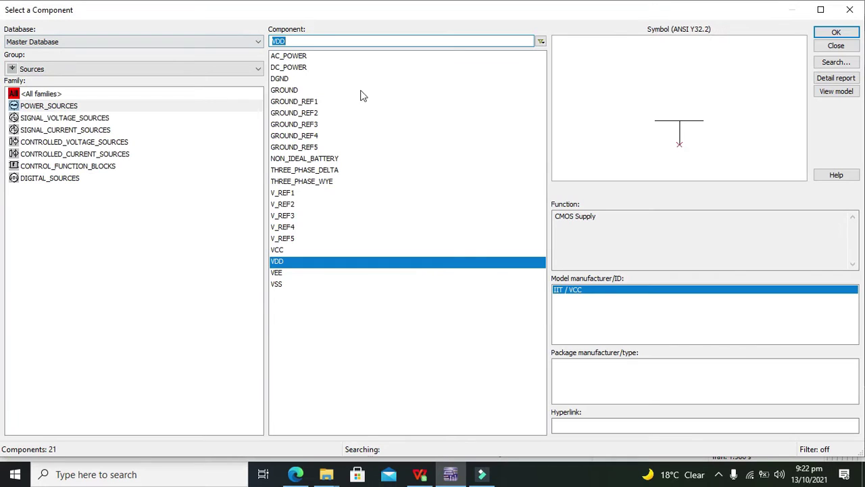
pyautogui.click(346, 265)
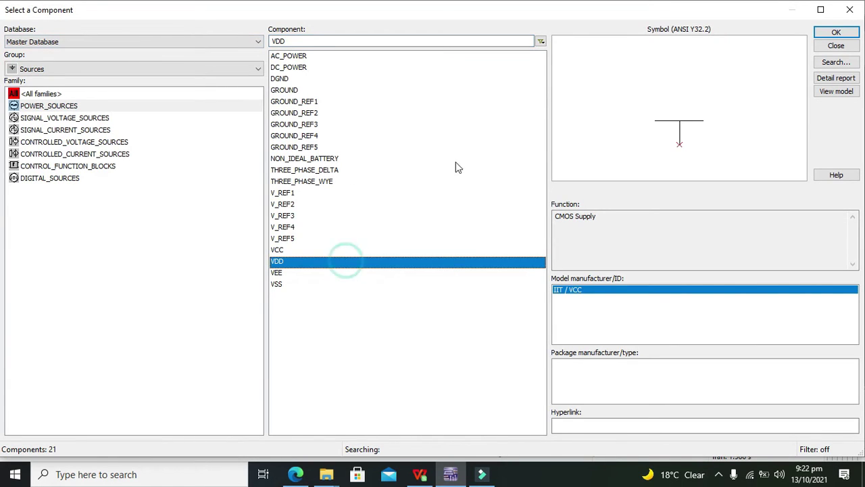
pyautogui.click(836, 32)
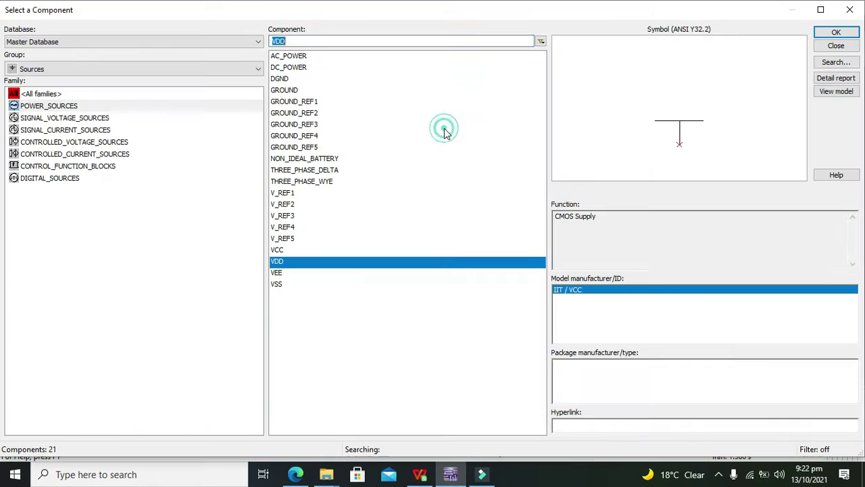
pyautogui.click(446, 132)
pyautogui.click(304, 274)
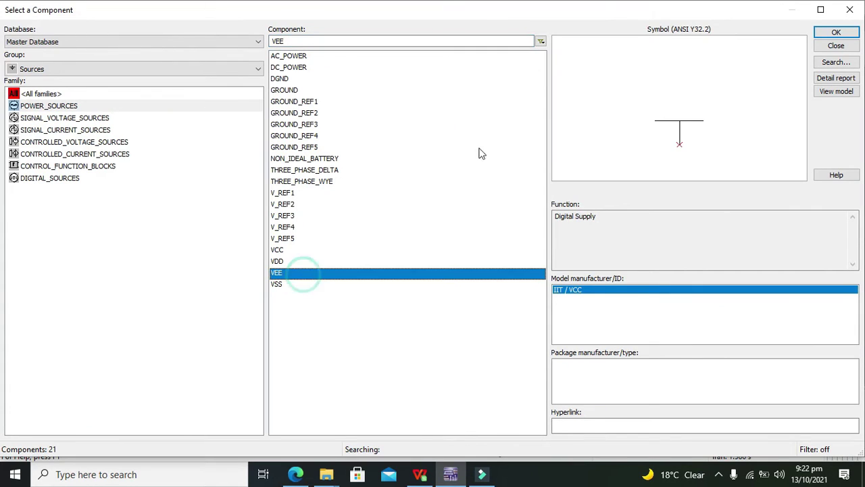
pyautogui.click(836, 31)
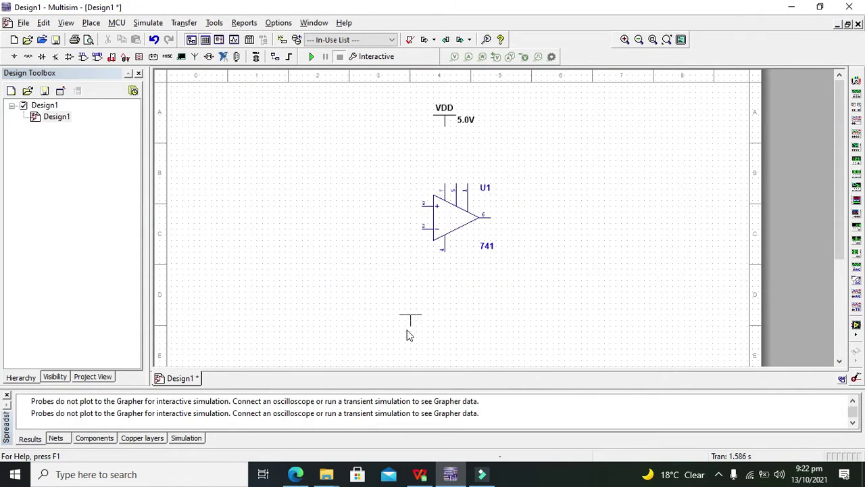
pyautogui.click(405, 336)
pyautogui.click(849, 8)
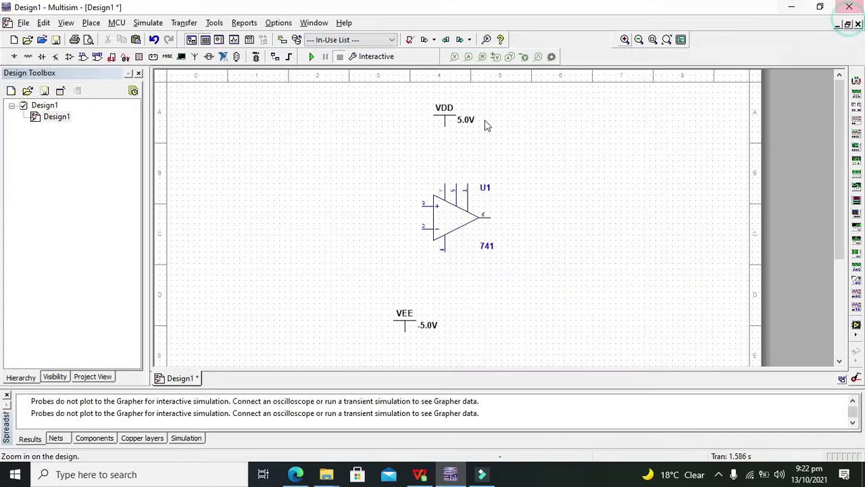
# Step: Set the VDD terminal's voltage to 15 V
pyautogui.click(446, 121)
pyautogui.doubleClick(446, 120)
pyautogui.click(436, 132)
pyautogui.write('15.0')
pyautogui.click(435, 369)
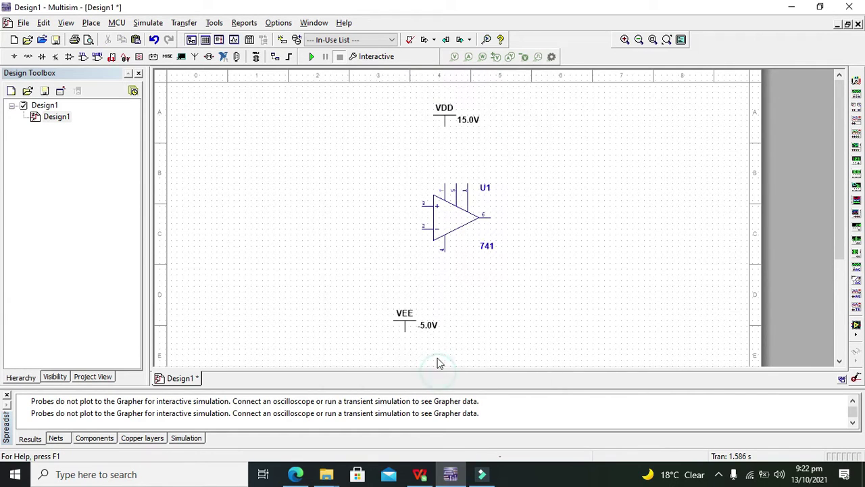
# Step: Wire VEE to the 741's negative supply pin 4 and reroute the wire below VEE
pyautogui.click(403, 332)
pyautogui.scroll(-3, 465, 310)
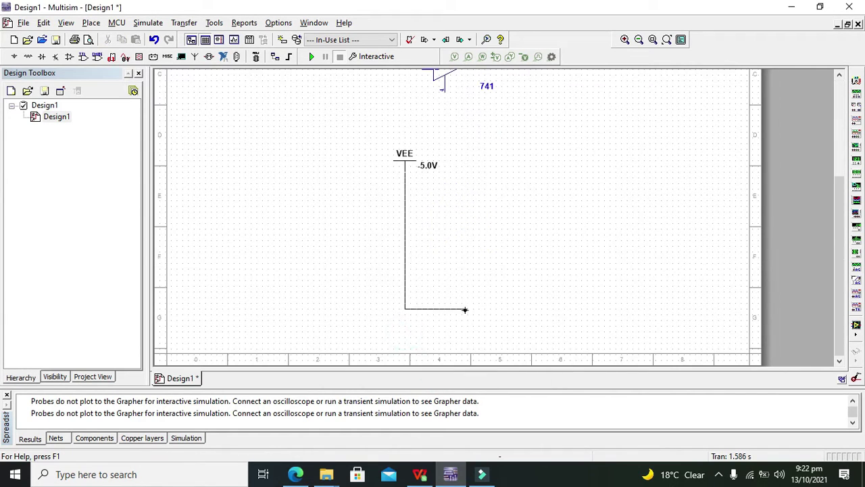
pyautogui.click(449, 95)
pyautogui.click(445, 90)
pyautogui.click(436, 172)
pyautogui.doubleClick(437, 172)
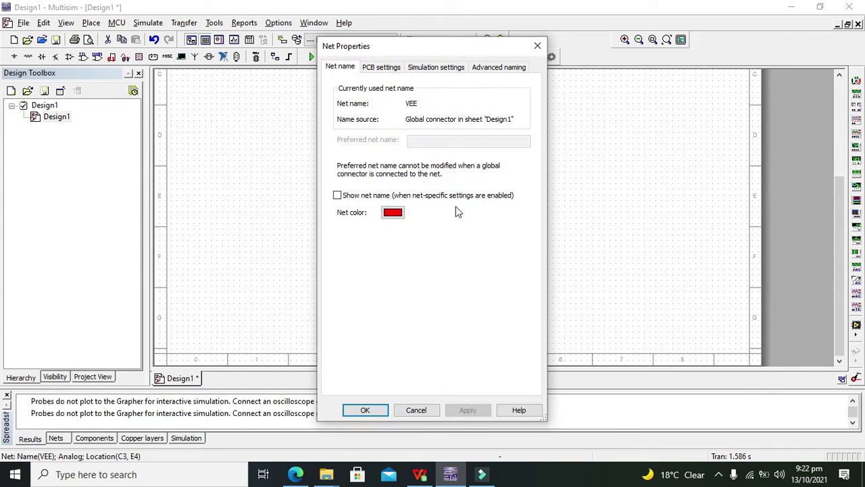
pyautogui.click(404, 409)
pyautogui.scroll(3, 566, 219)
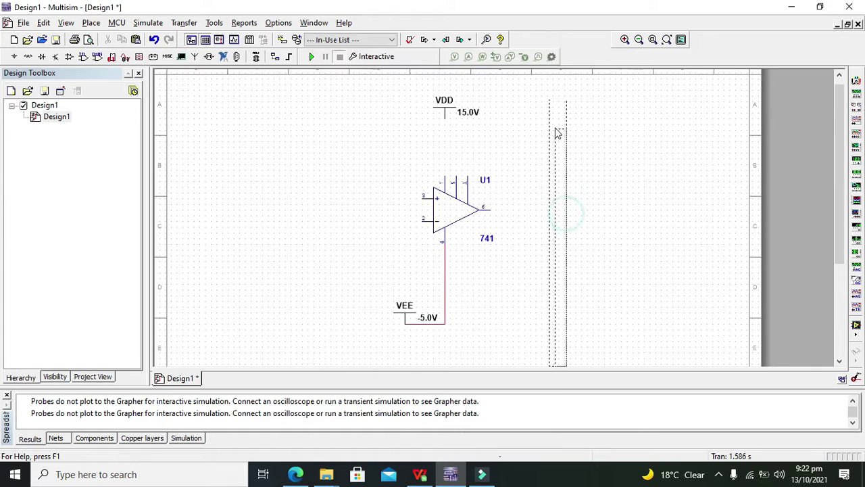
pyautogui.moveTo(427, 325); pyautogui.dragTo(430, 341)
pyautogui.click(404, 306)
# Step: Set the VEE terminal's voltage to -15 V
pyautogui.click(406, 319)
pyautogui.doubleClick(406, 319)
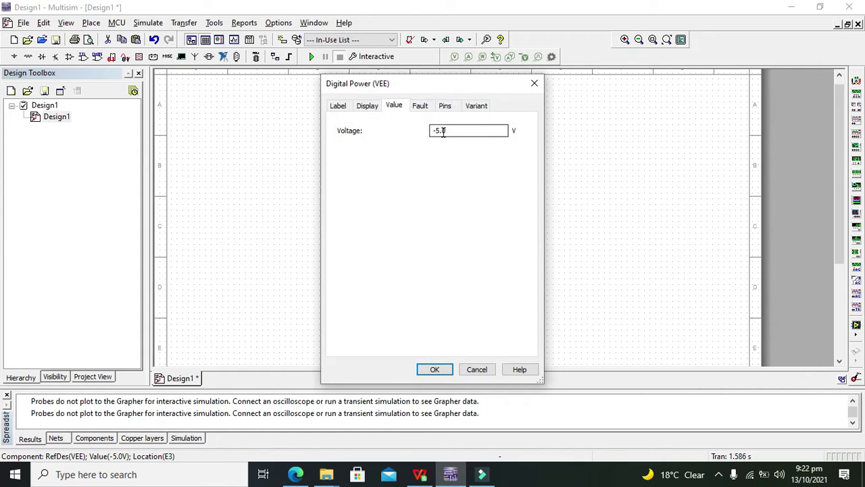
pyautogui.click(437, 129)
pyautogui.write('1')
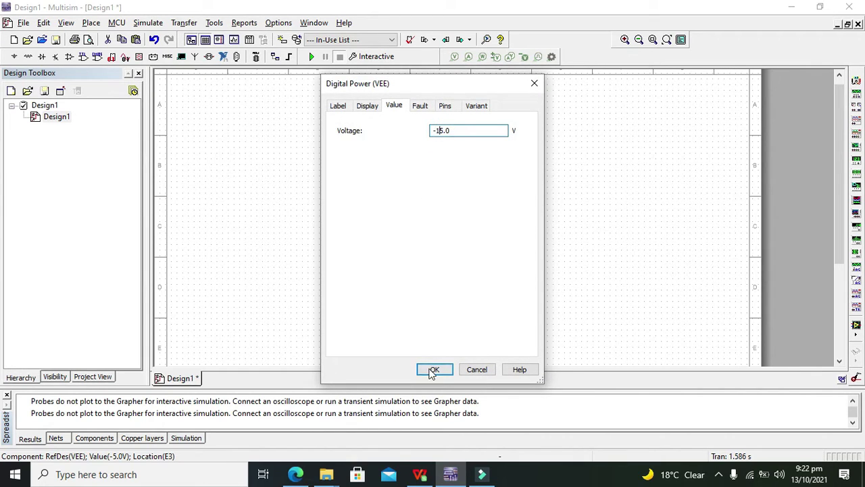
pyautogui.click(435, 369)
# Step: Wire VDD to the 741's top supply pin 7
pyautogui.click(514, 180)
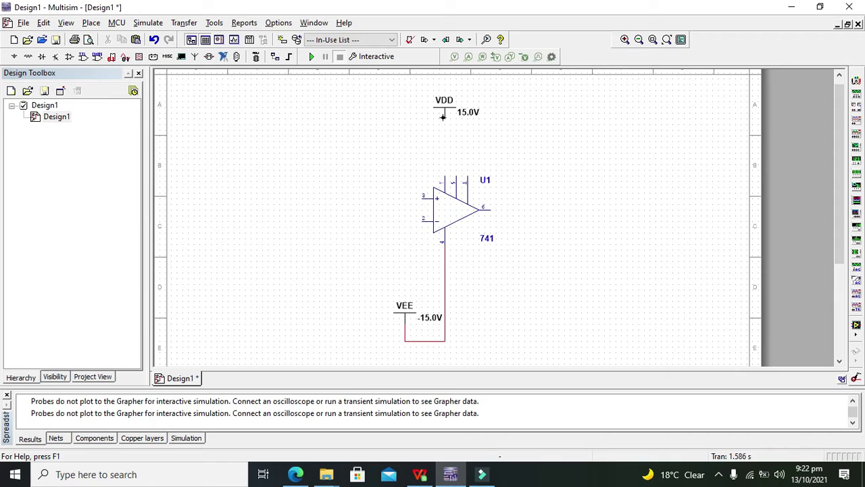
pyautogui.click(443, 119)
pyautogui.click(444, 173)
pyautogui.click(14, 60)
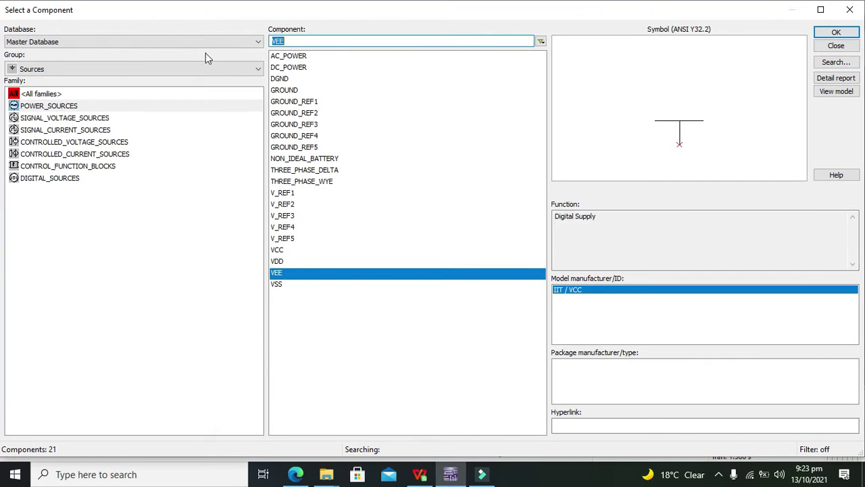
pyautogui.click(315, 41)
pyautogui.press('BackSpace')
pyautogui.press('BackSpace')
pyautogui.press('BackSpace')
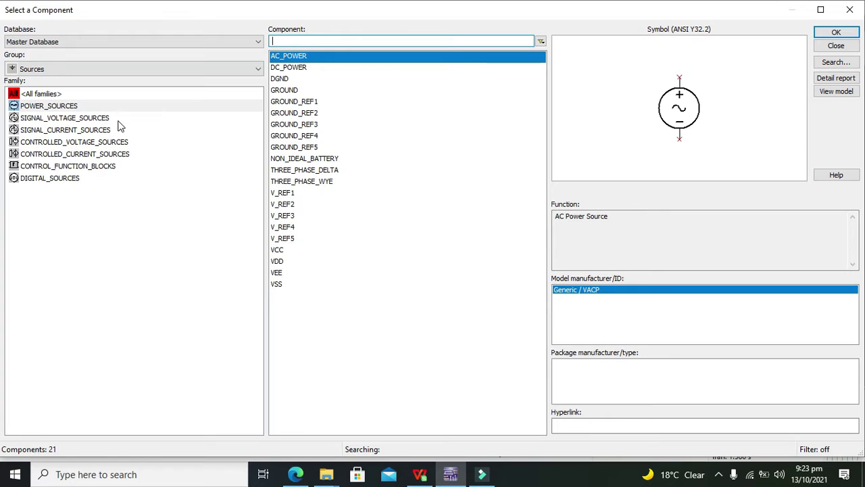
pyautogui.click(112, 70)
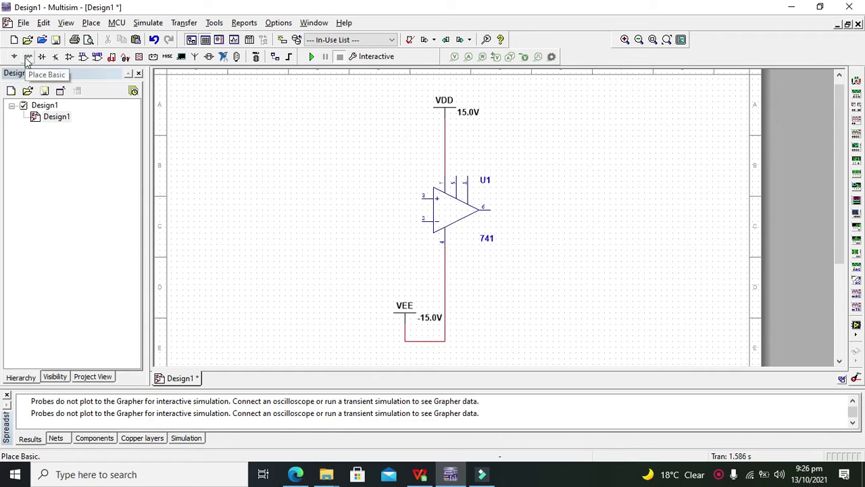
# Step: Select a 6.0k resistor from the Basic resistor family, cancelling any extra placement
pyautogui.click(28, 56)
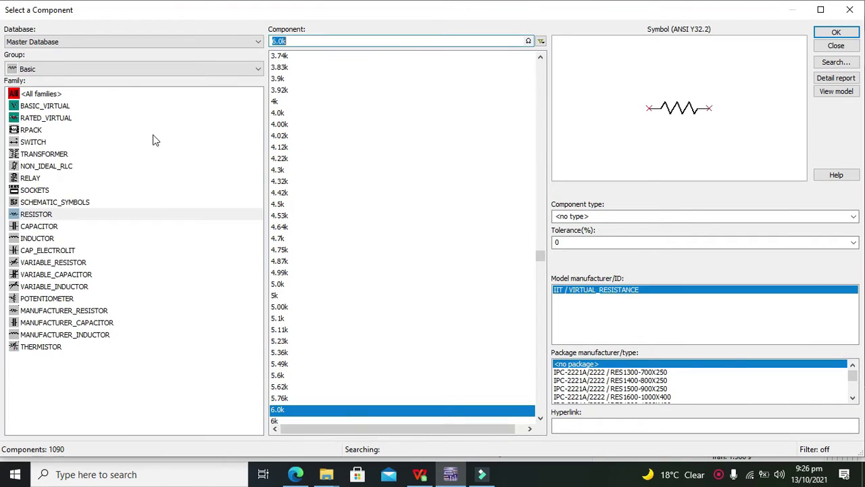
pyautogui.click(65, 214)
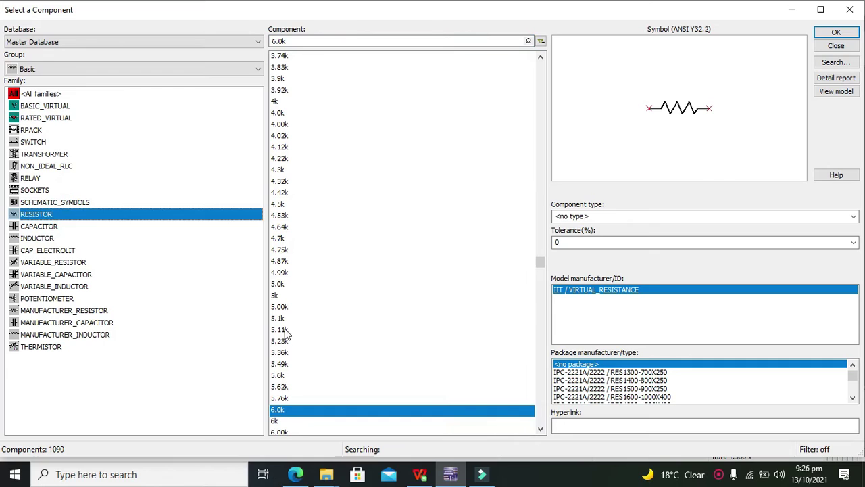
pyautogui.moveTo(541, 264); pyautogui.dragTo(541, 264)
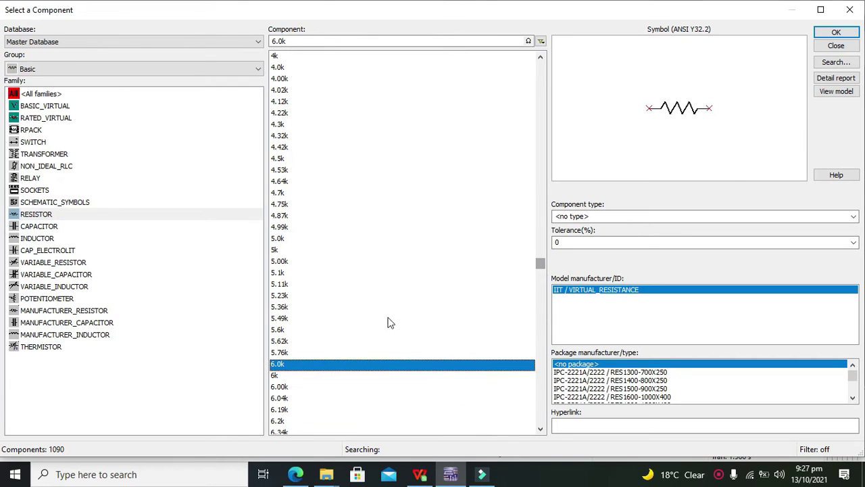
pyautogui.click(541, 429)
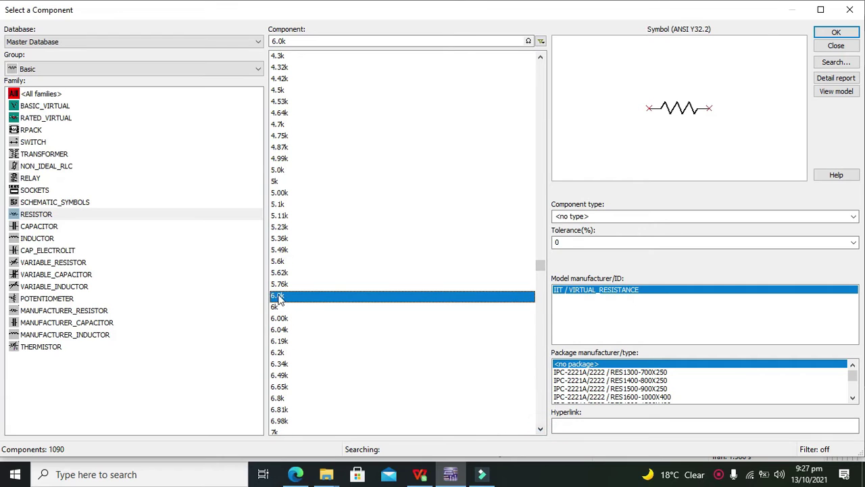
pyautogui.click(836, 31)
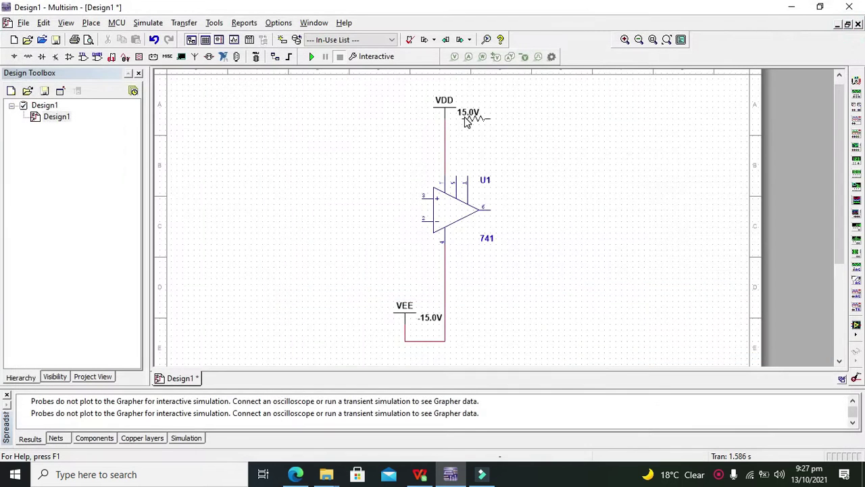
pyautogui.press('Escape')
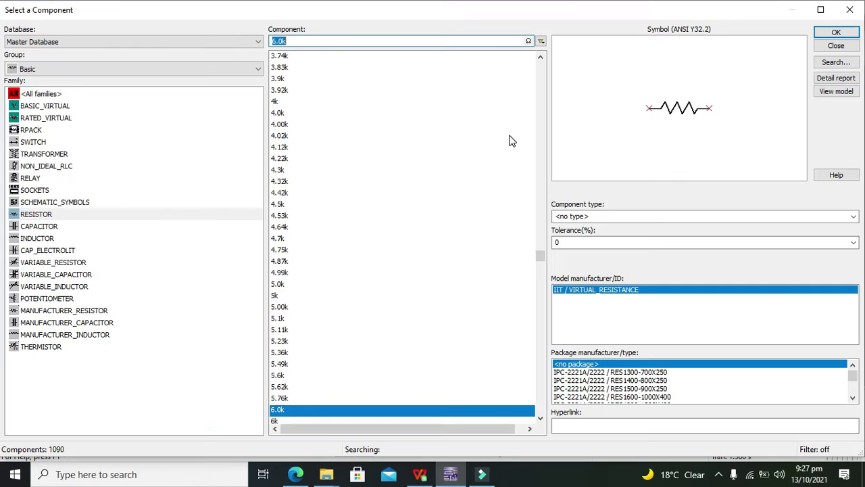
pyautogui.click(853, 11)
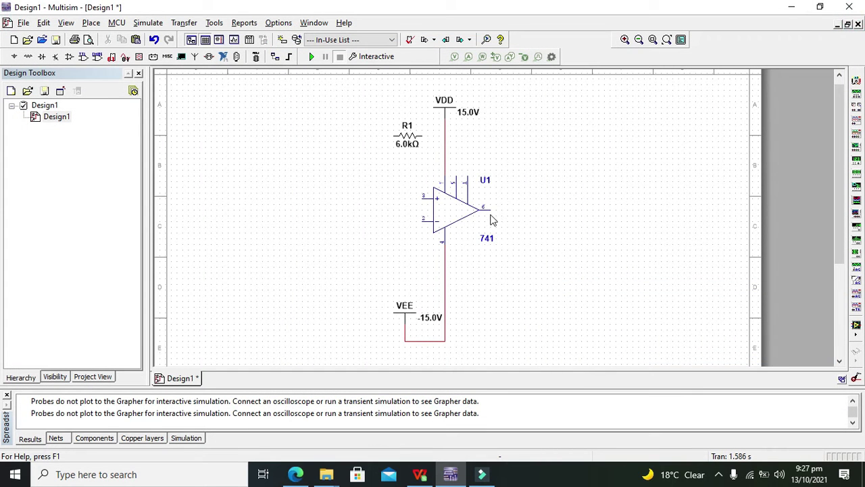
# Step: Wire the op-amp output through R1 back to inverting input pin 2, then drag out a copy of R1
pyautogui.click(490, 210)
pyautogui.click(536, 209)
pyautogui.click(425, 135)
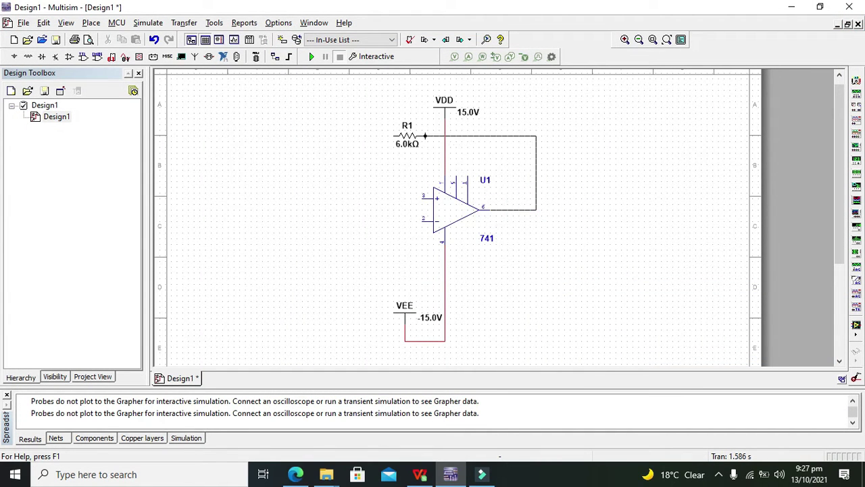
pyautogui.click(395, 136)
pyautogui.click(363, 227)
pyautogui.click(421, 223)
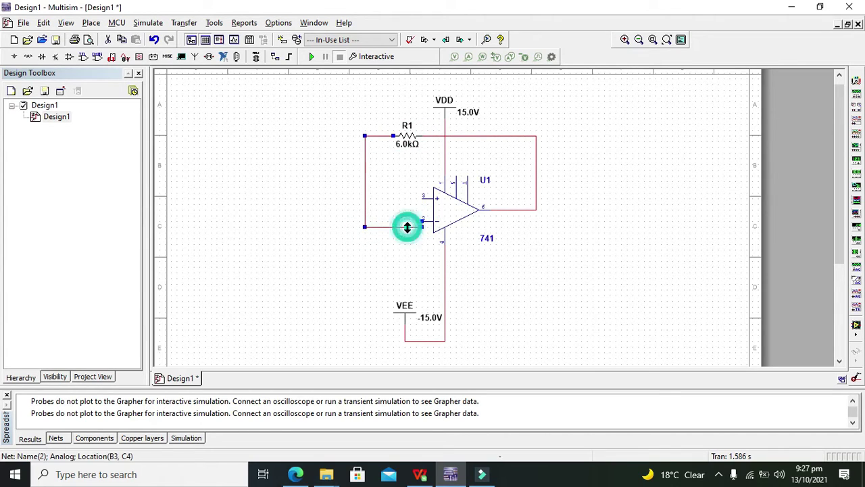
pyautogui.moveTo(405, 225); pyautogui.dragTo(407, 220)
pyautogui.click(404, 190)
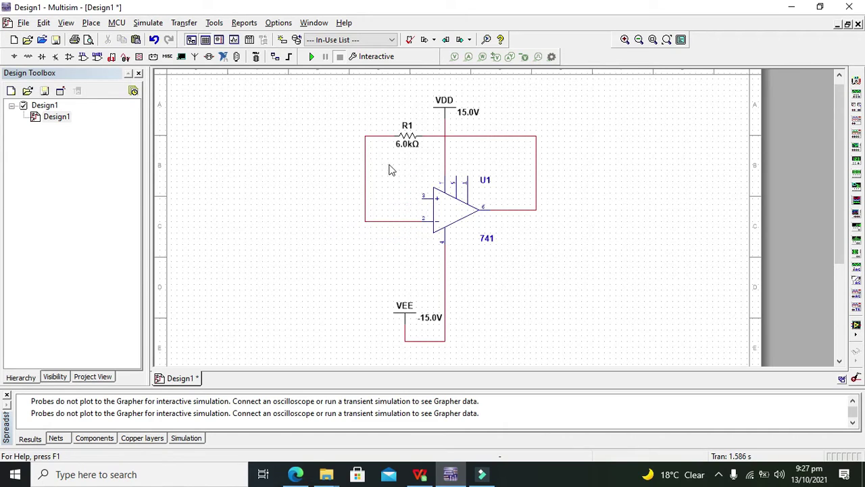
pyautogui.moveTo(406, 133); pyautogui.dragTo(312, 162)
# Step: Drop the copy as R2, set it to 1 kΩ, and wire it to the pin 2 junction
pyautogui.click(326, 157)
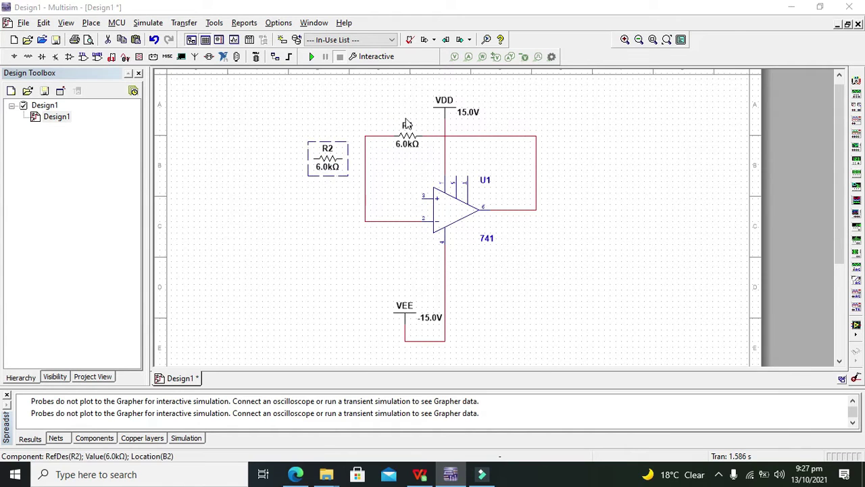
pyautogui.hotkey('ctrl', 'm')
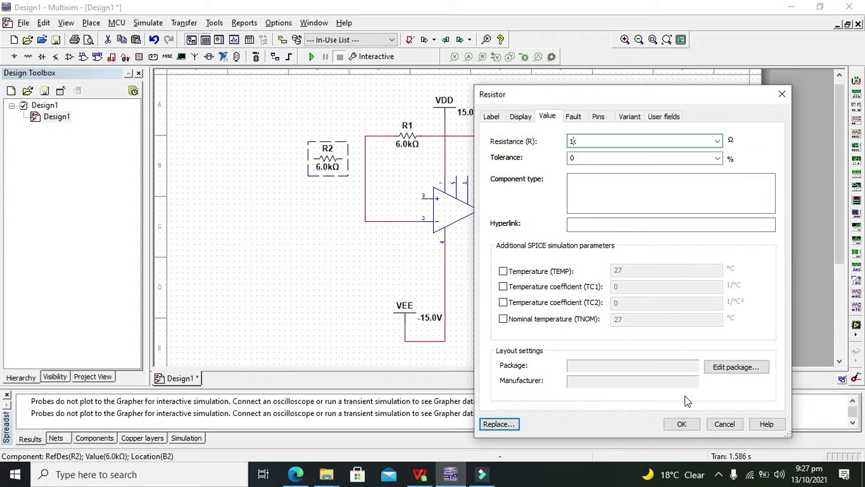
pyautogui.click(682, 424)
pyautogui.moveTo(326, 161); pyautogui.dragTo(316, 224)
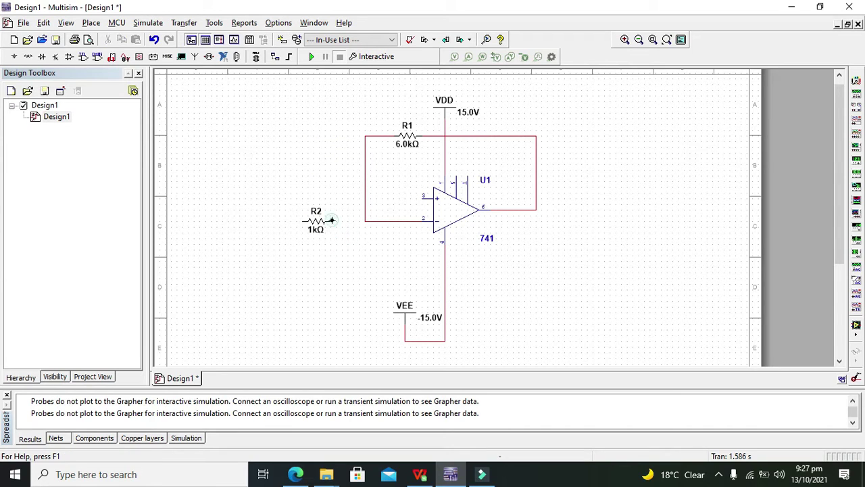
pyautogui.click(331, 219)
pyautogui.click(365, 221)
# Step: Place an AC_VOLTAGE source V1 (1 Vpk, 1 kHz) from SIGNAL_VOLTAGE_SOURCES left of R2
pyautogui.click(14, 57)
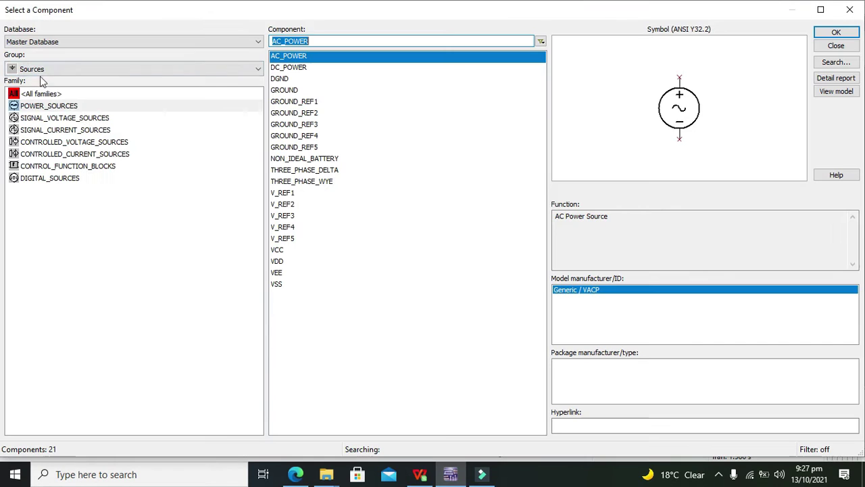
pyautogui.click(73, 106)
pyautogui.click(78, 118)
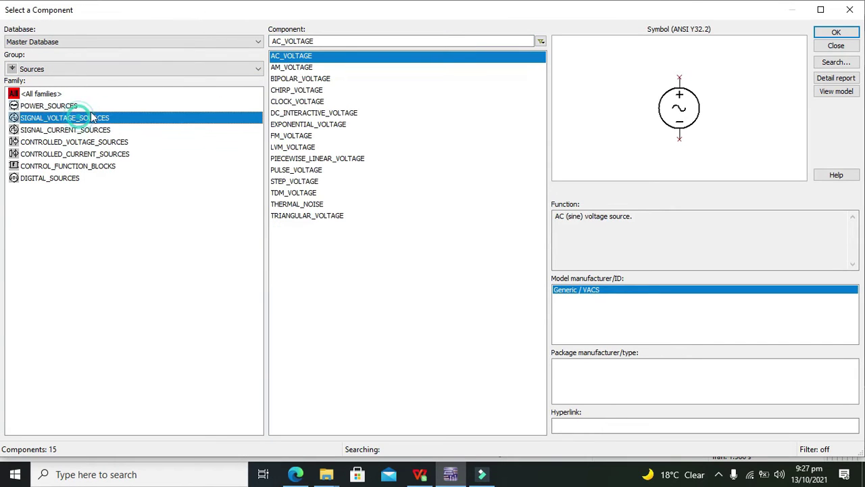
pyautogui.click(301, 59)
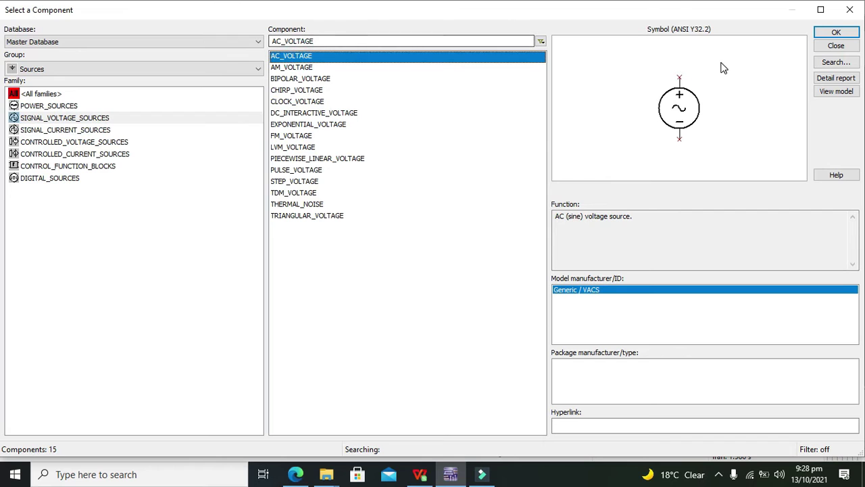
pyautogui.click(830, 34)
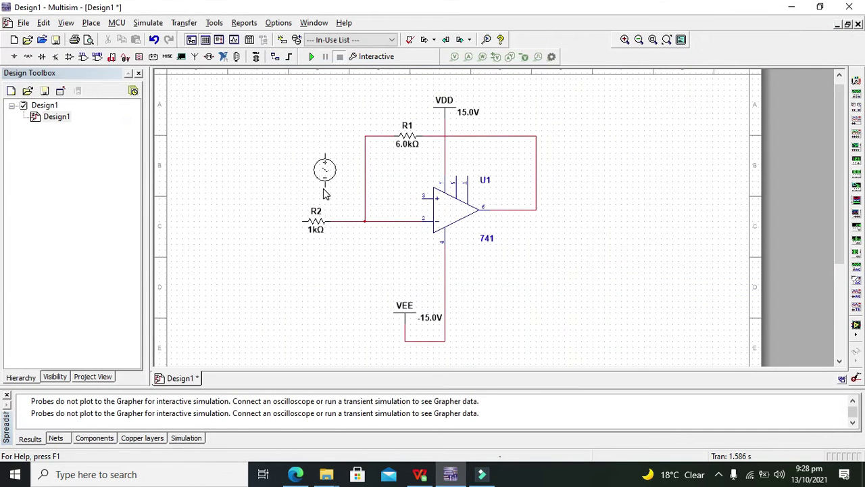
pyautogui.click(224, 251)
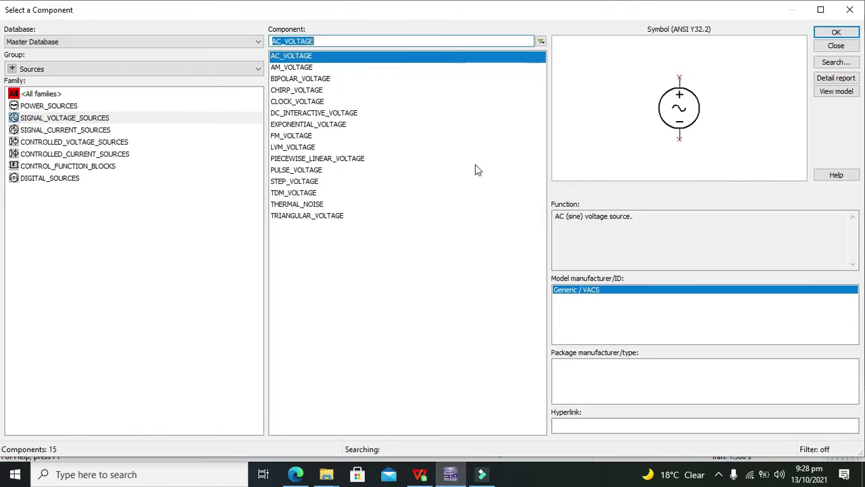
pyautogui.click(848, 8)
pyautogui.click(853, 12)
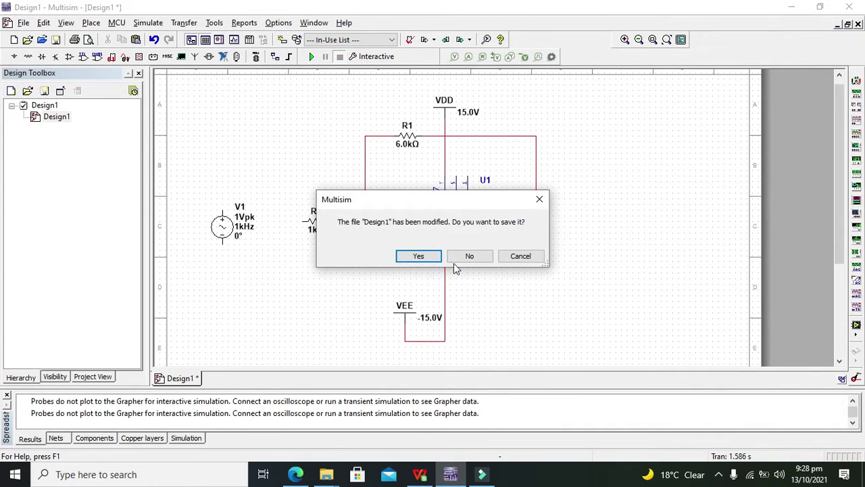
# Step: Dismiss the save prompt and wire the non-inverting input to V1's top terminal
pyautogui.click(539, 203)
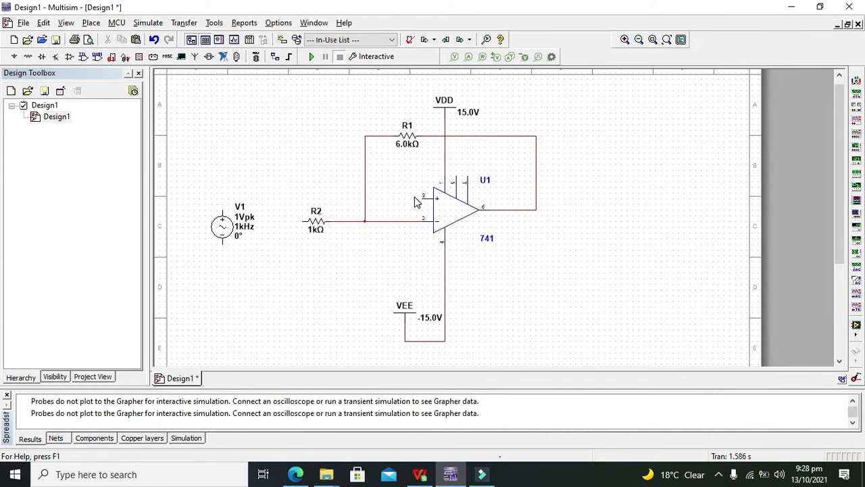
pyautogui.click(422, 197)
pyautogui.click(223, 209)
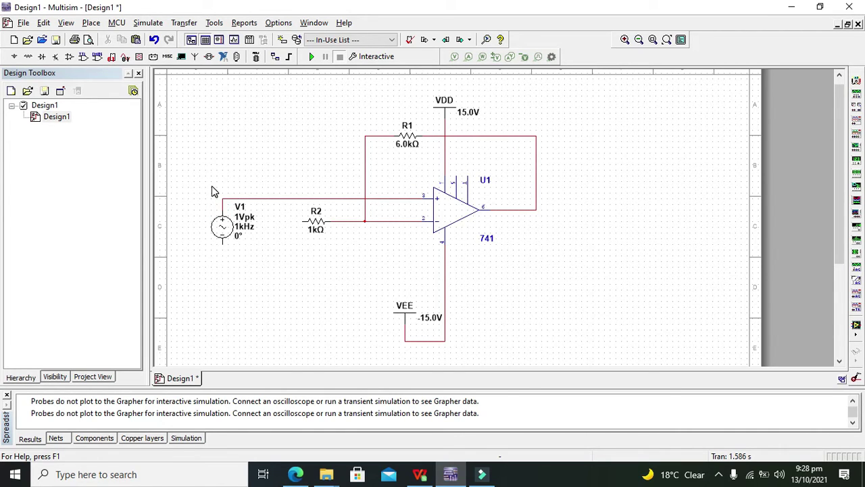
# Step: Place a GROUND symbol from Sources > POWER_SOURCES just below V1
pyautogui.click(14, 57)
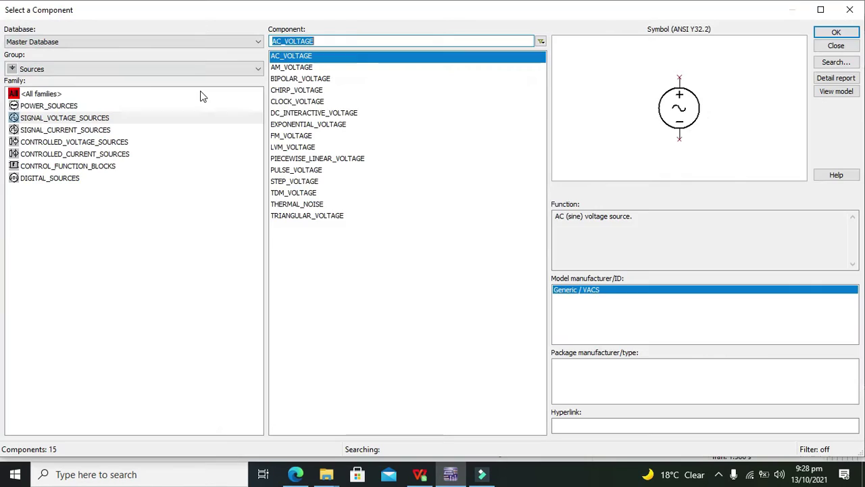
pyautogui.click(232, 68)
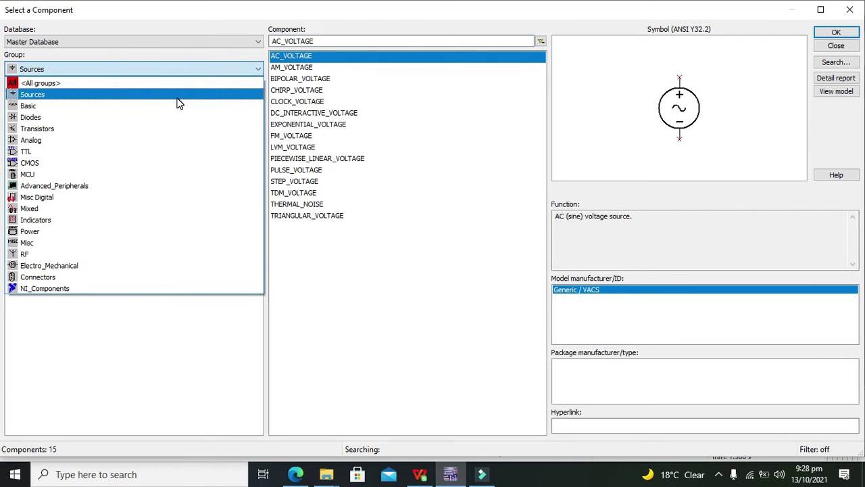
pyautogui.click(169, 93)
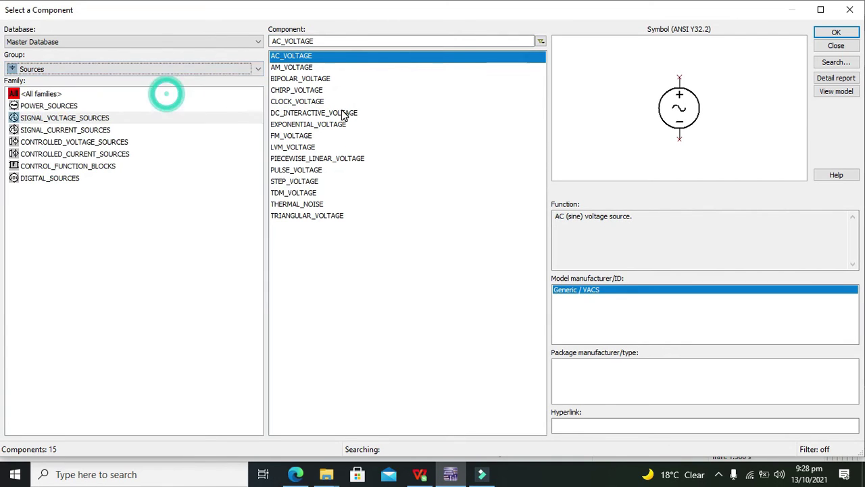
pyautogui.doubleClick(323, 41)
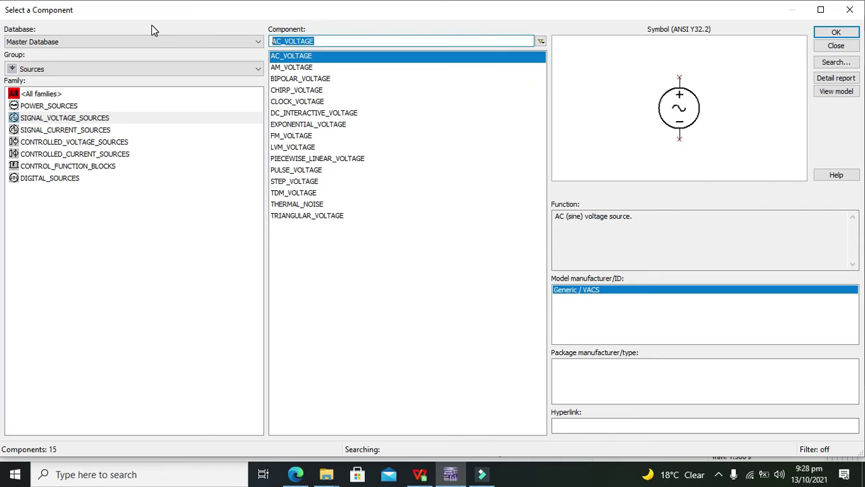
pyautogui.press('BackSpace')
pyautogui.click(108, 106)
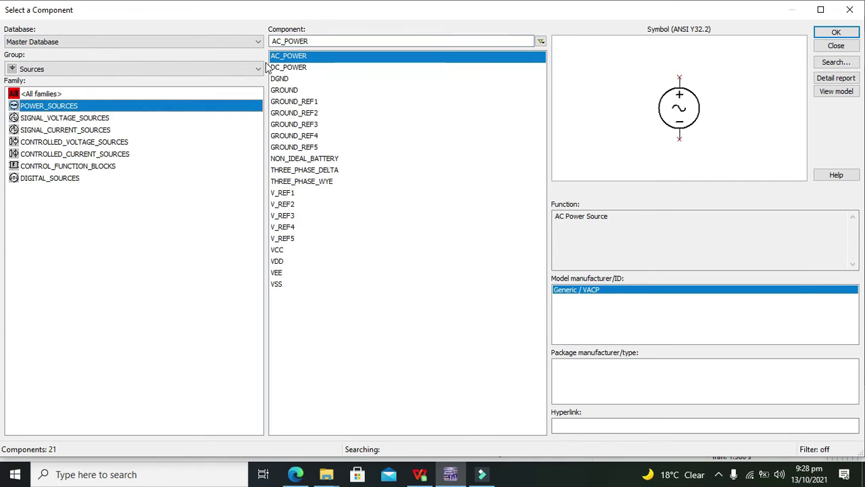
pyautogui.click(292, 92)
pyautogui.click(832, 33)
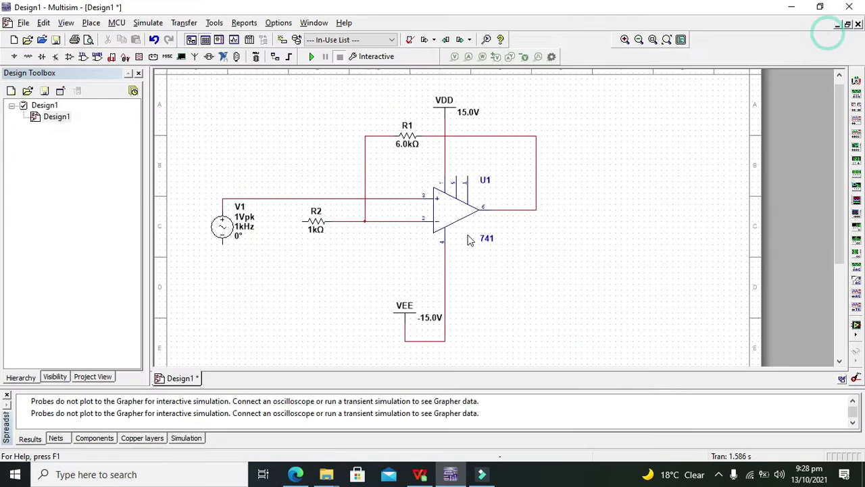
pyautogui.click(223, 247)
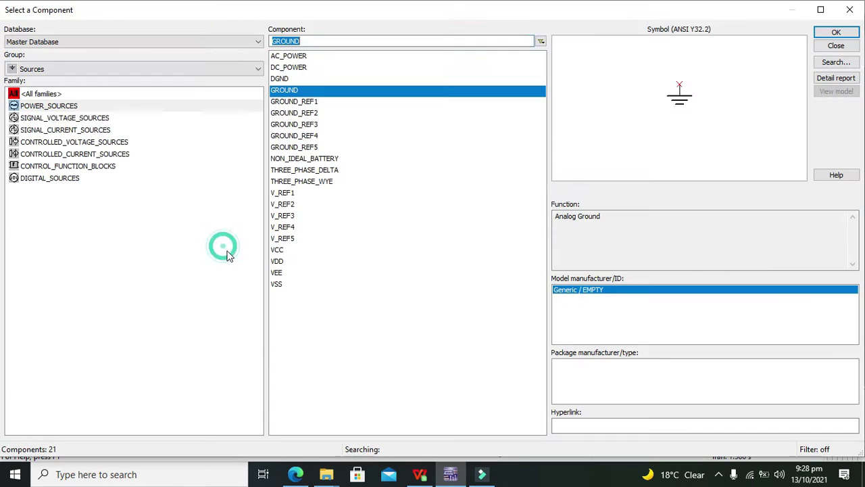
pyautogui.click(849, 10)
# Step: Move the ground symbol down and shift V1 down to meet it
pyautogui.moveTo(224, 255); pyautogui.dragTo(224, 280)
pyautogui.click(223, 229)
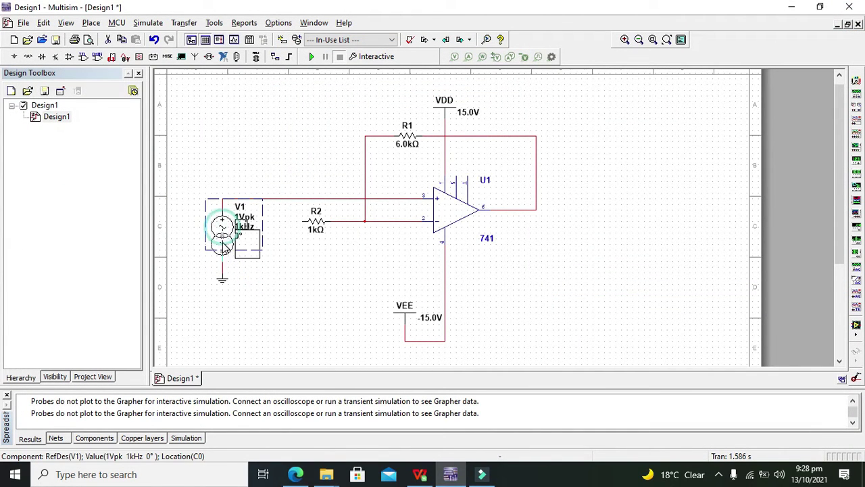
pyautogui.moveTo(224, 229); pyautogui.dragTo(223, 245)
pyautogui.click(295, 270)
pyautogui.click(232, 284)
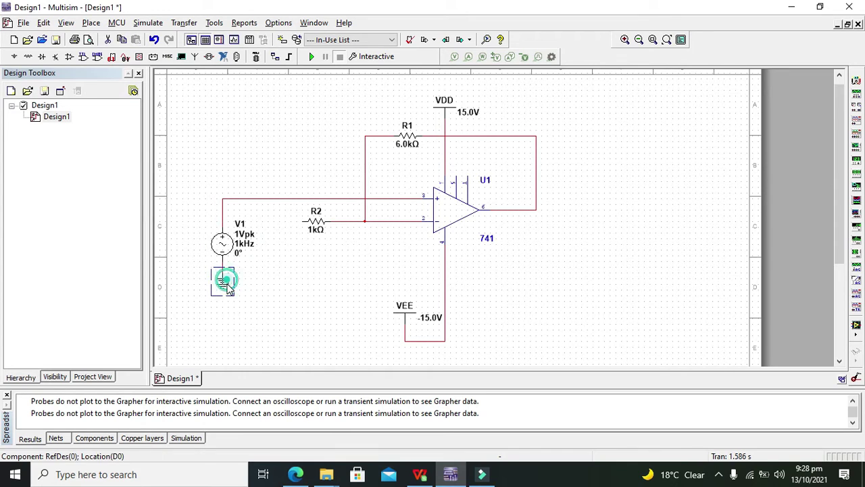
# Step: Change V1's frequency from 1 kHz to 10 Hz in its properties
pyautogui.click(255, 286)
pyautogui.click(228, 248)
pyautogui.doubleClick(228, 248)
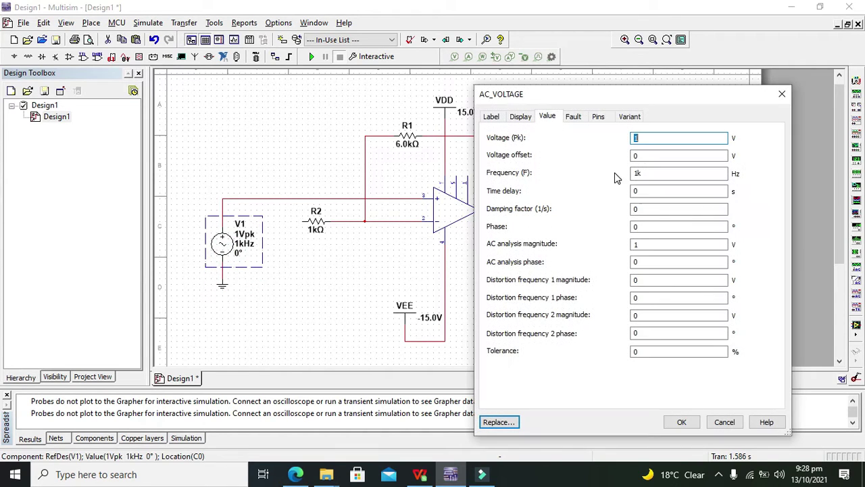
pyautogui.click(653, 174)
pyautogui.press('BackSpace')
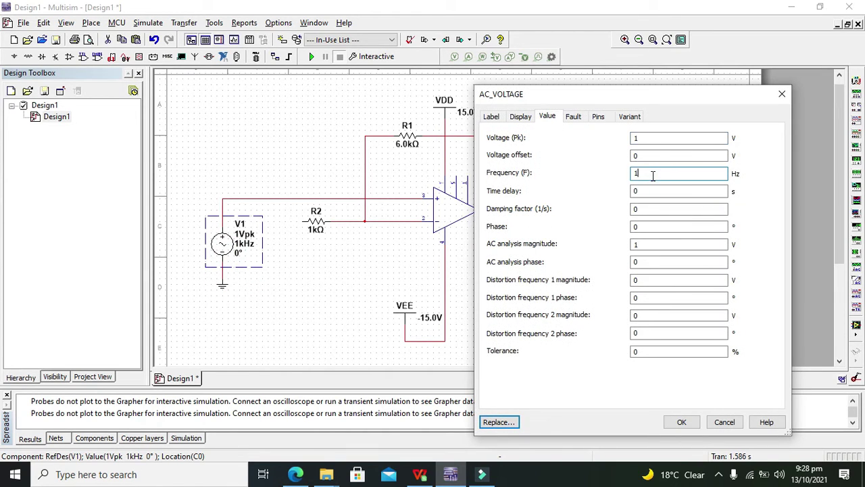
pyautogui.write('0')
pyautogui.press('Return')
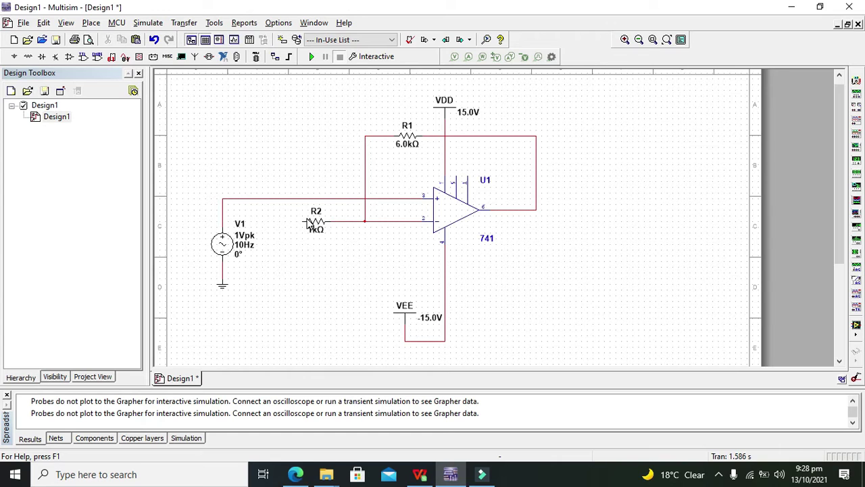
# Step: Route a wire from R2's left end down to V1's grounded bottom terminal
pyautogui.click(303, 221)
pyautogui.click(276, 276)
pyautogui.click(224, 276)
pyautogui.click(324, 263)
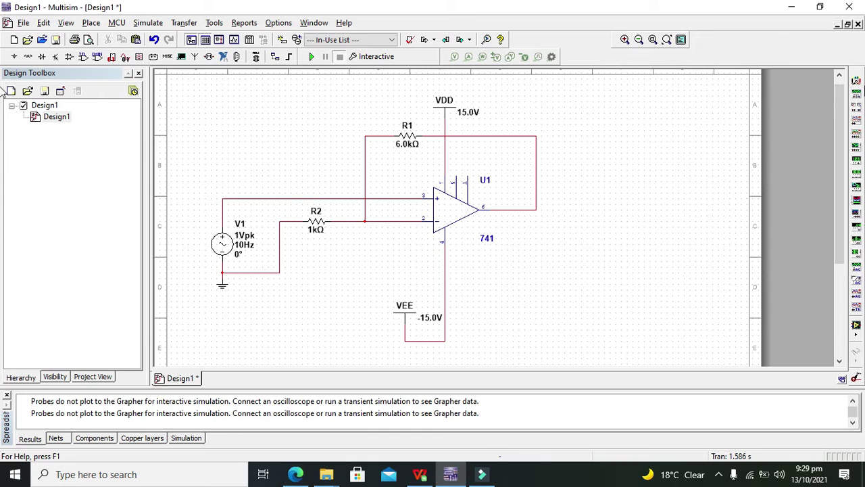
# Step: Place oscilloscope XSC1 and wire its channel A to the op-amp output
pyautogui.click(856, 120)
pyautogui.click(617, 149)
pyautogui.click(622, 146)
pyautogui.click(536, 169)
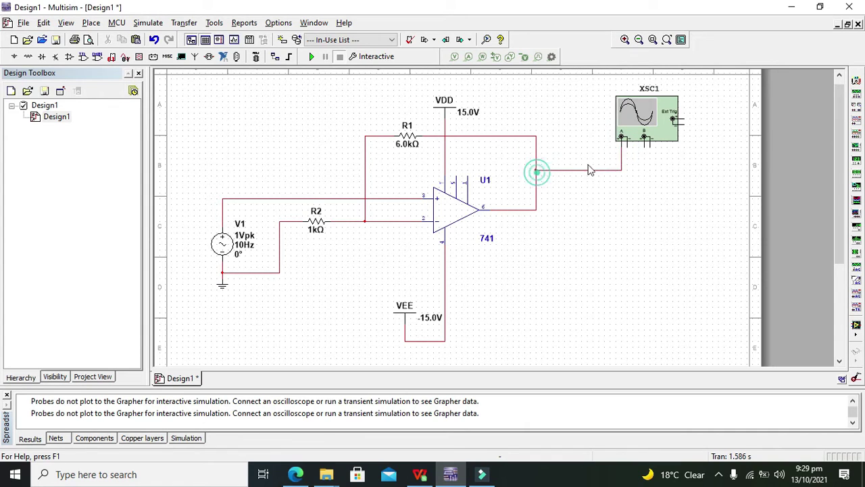
pyautogui.click(626, 143)
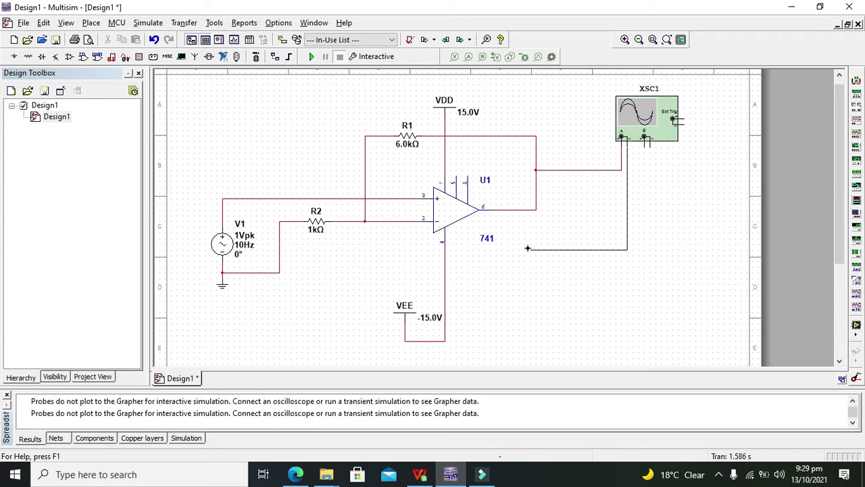
pyautogui.press('Escape')
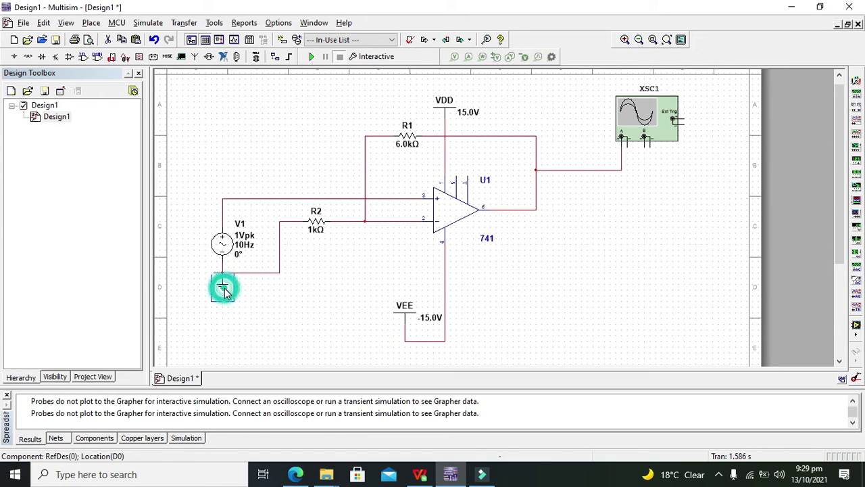
# Step: Copy the ground symbol onto channel A's reference terminal and move it below the scope
pyautogui.click(226, 289)
pyautogui.hotkey('ctrl', 'c')
pyautogui.hotkey('ctrl', 'v')
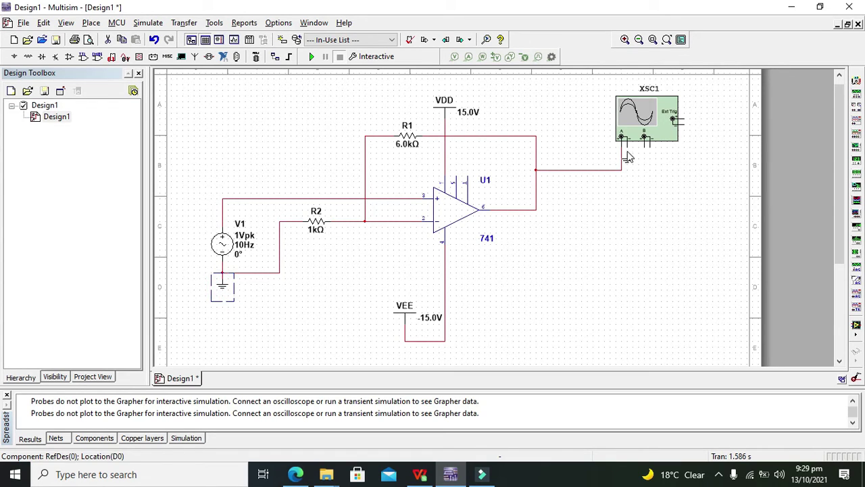
pyautogui.click(626, 148)
pyautogui.moveTo(627, 150); pyautogui.dragTo(632, 217)
pyautogui.click(673, 224)
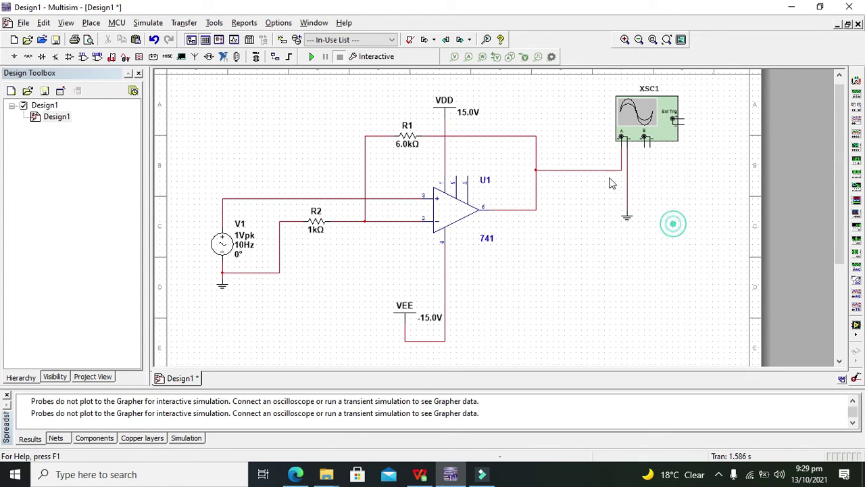
# Step: Briefly run the simulation, then wire XSC1 channel B+ to the input line and B- to ground
pyautogui.click(310, 57)
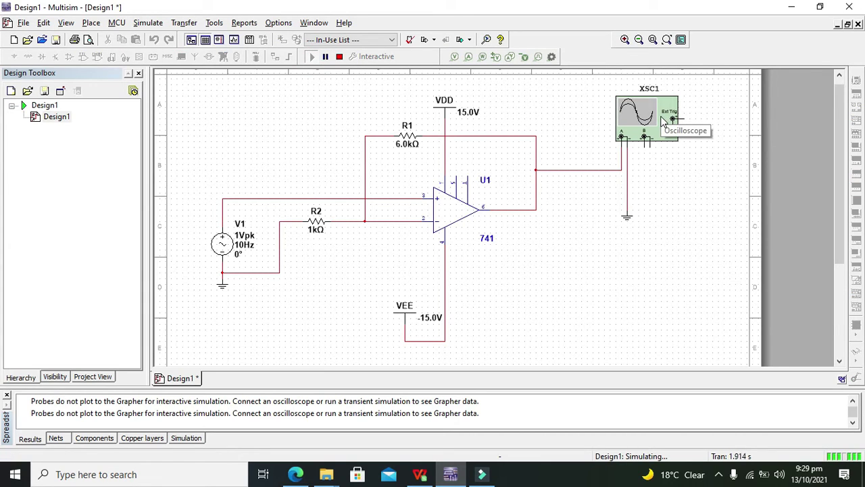
pyautogui.click(340, 58)
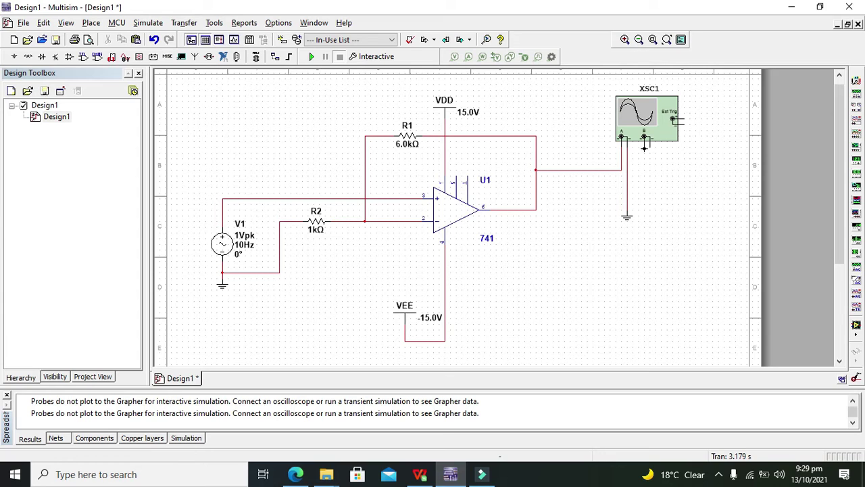
pyautogui.click(644, 138)
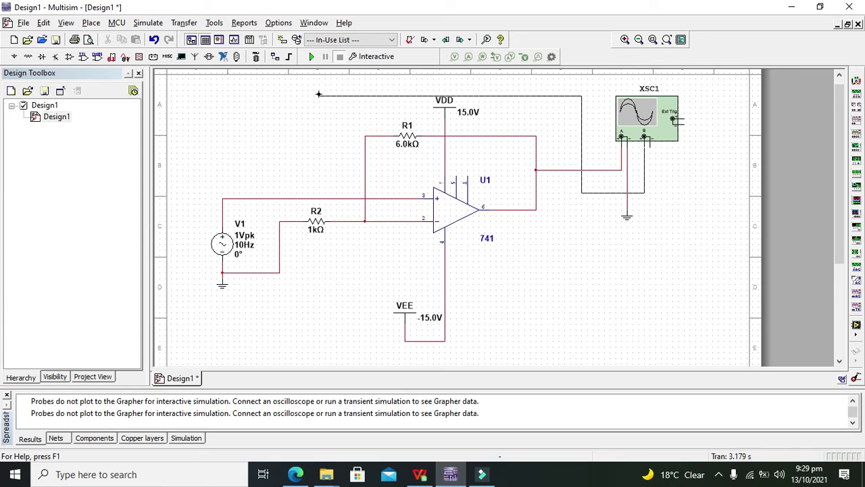
pyautogui.click(302, 90)
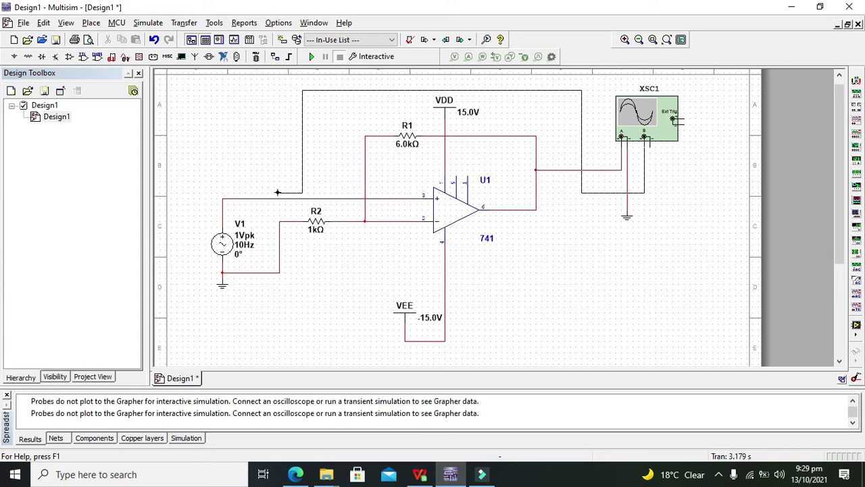
pyautogui.click(302, 197)
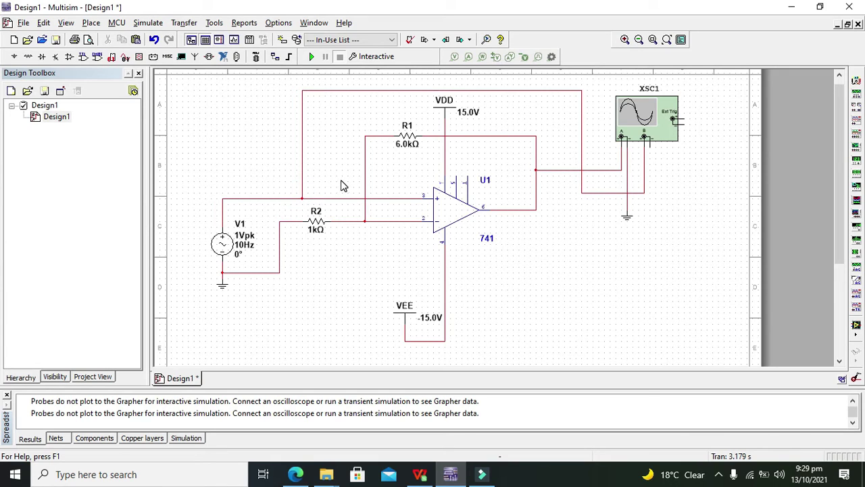
pyautogui.click(649, 143)
pyautogui.click(627, 205)
# Step: Run the simulation, open the XSC1 oscilloscope beside the circuit and capture a single-trigger sweep
pyautogui.click(310, 56)
pyautogui.doubleClick(653, 132)
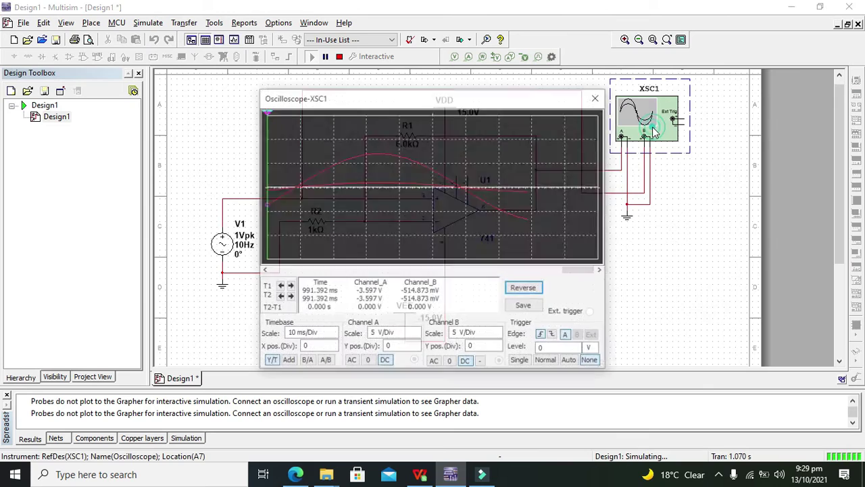
pyautogui.moveTo(470, 107)
pyautogui.mouseDown()
pyautogui.moveTo(462, 101)
pyautogui.moveTo(705, 131)
pyautogui.moveTo(774, 108)
pyautogui.moveTo(711, 86)
pyautogui.mouseUp()
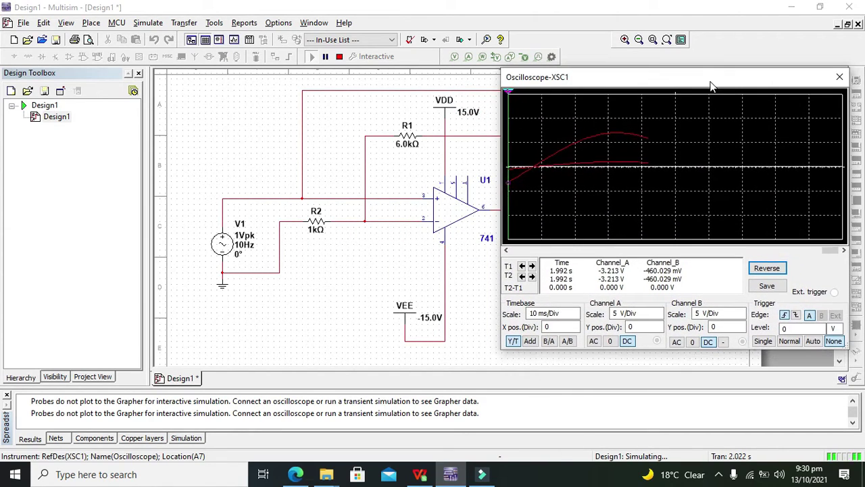
pyautogui.click(763, 342)
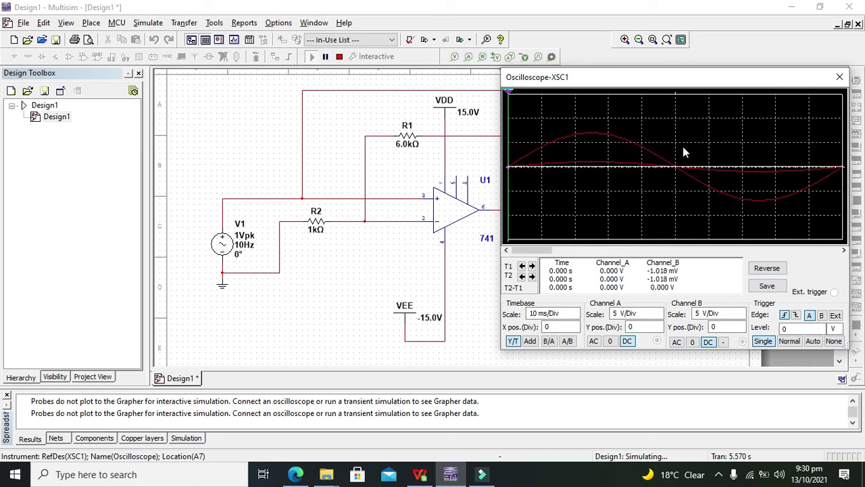
pyautogui.moveTo(589, 77); pyautogui.dragTo(654, 76)
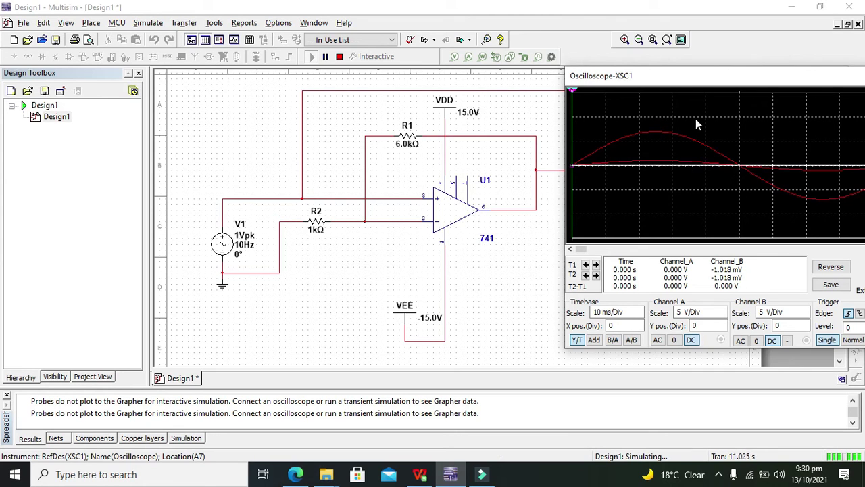
pyautogui.moveTo(687, 81); pyautogui.dragTo(626, 80)
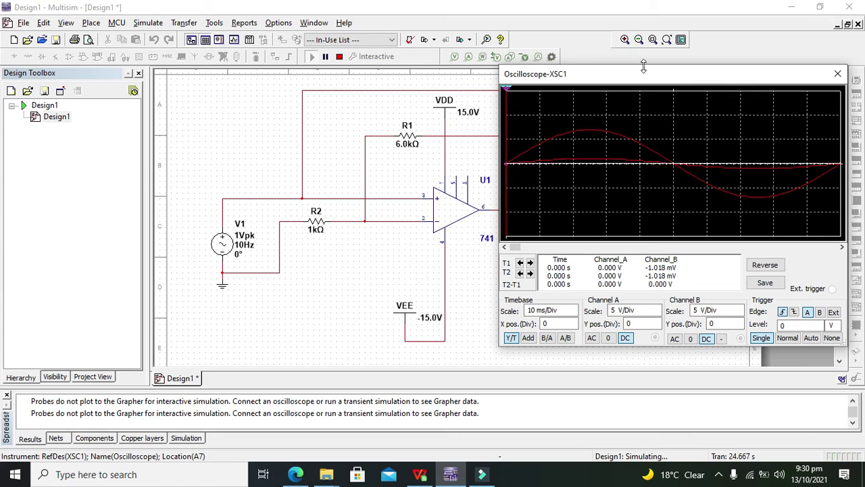
pyautogui.moveTo(645, 76); pyautogui.dragTo(630, 87)
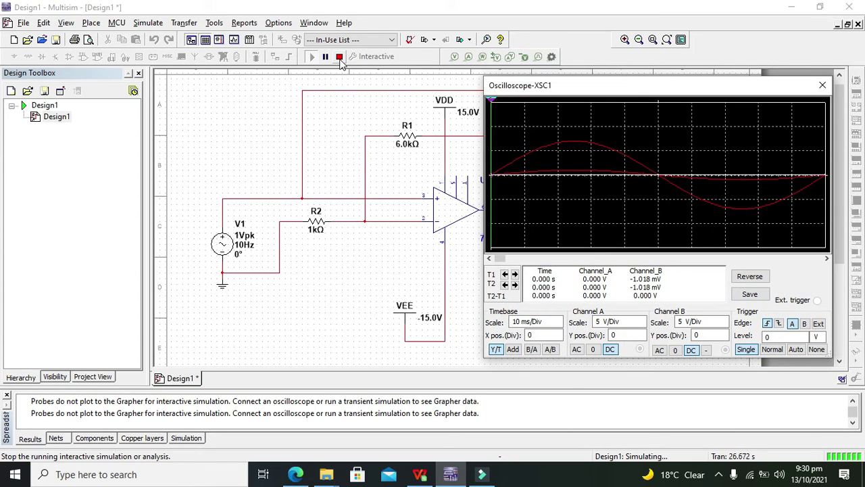
# Step: Stop the simulation and change R1's resistance from 6.0 kΩ to 10k
pyautogui.click(340, 58)
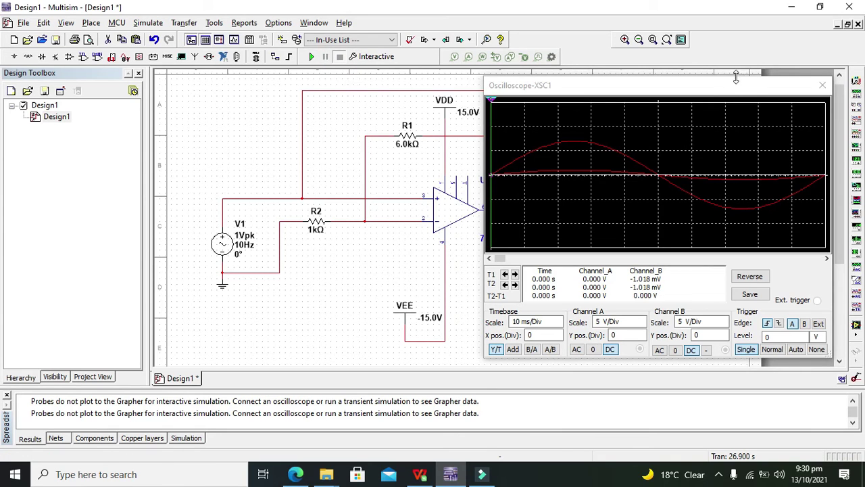
pyautogui.moveTo(732, 79); pyautogui.dragTo(819, 202)
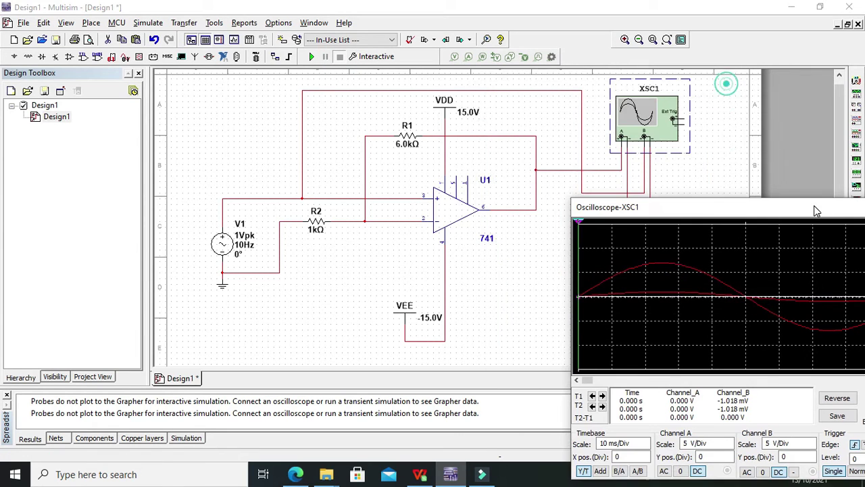
pyautogui.click(489, 168)
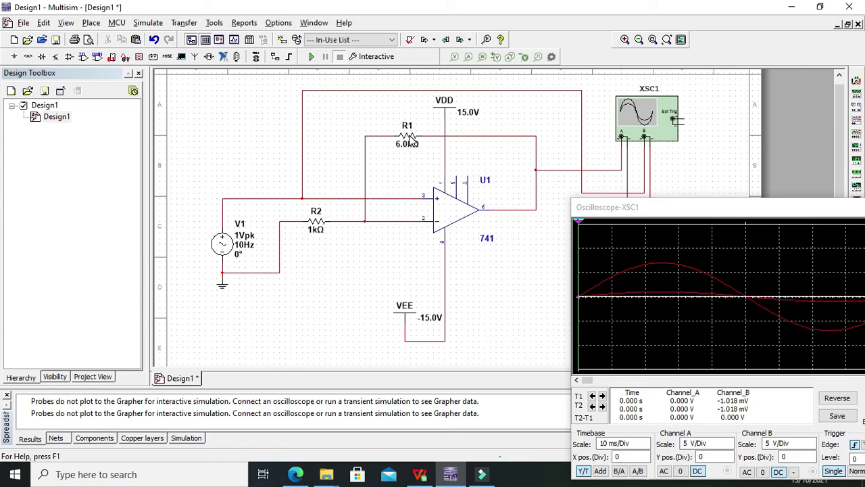
pyautogui.doubleClick(410, 140)
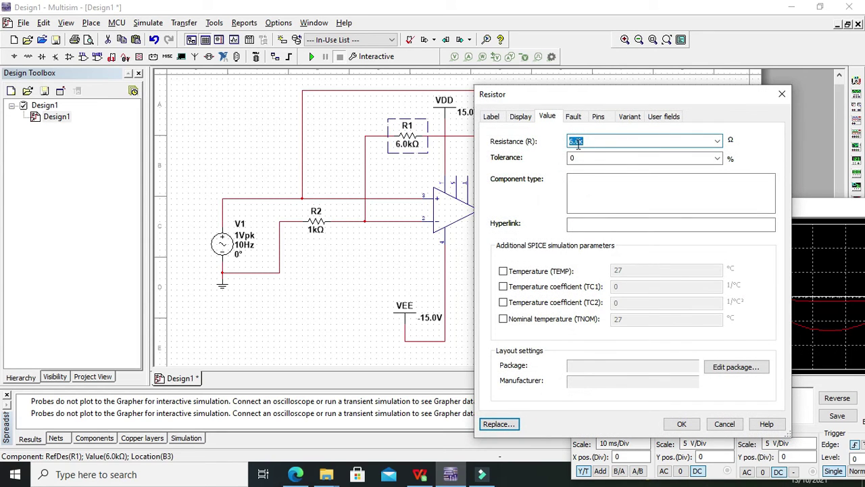
pyautogui.doubleClick(578, 142)
pyautogui.write('10k')
pyautogui.click(681, 424)
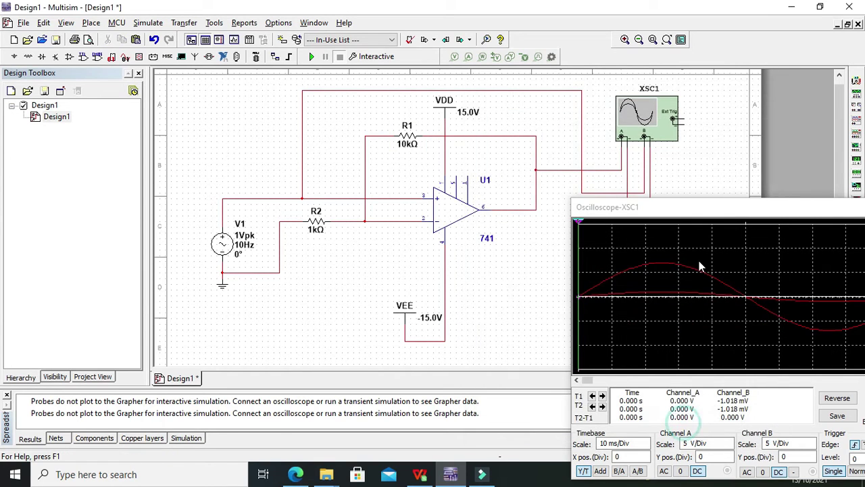
pyautogui.moveTo(698, 208); pyautogui.dragTo(682, 103)
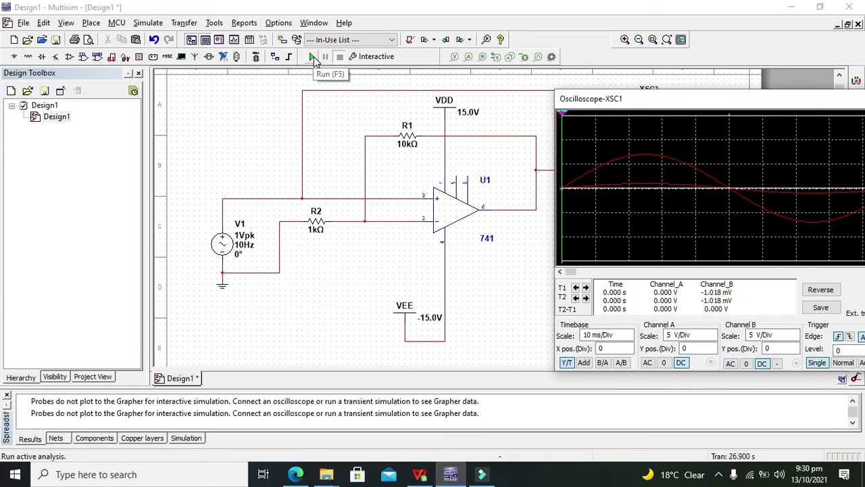
# Step: Rerun the simulation with R1 at 10 kΩ and position the XSC1 window to view the waveforms
pyautogui.click(312, 57)
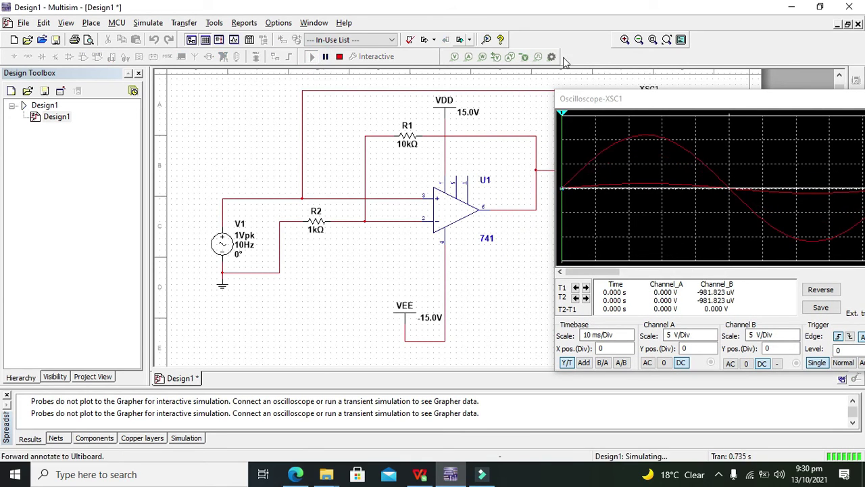
pyautogui.moveTo(568, 99); pyautogui.dragTo(640, 107)
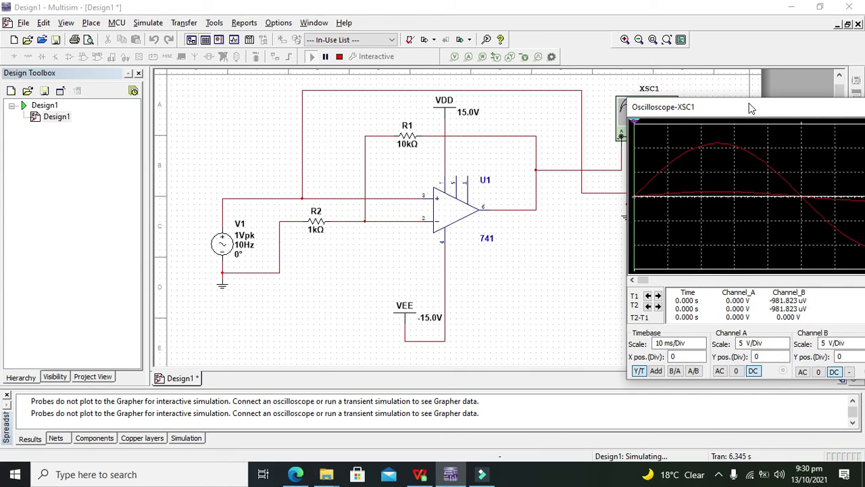
pyautogui.moveTo(749, 104); pyautogui.dragTo(688, 121)
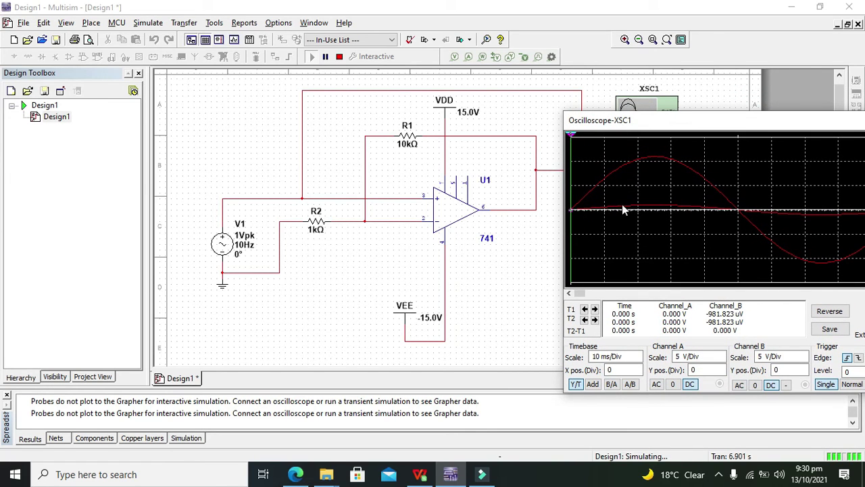
pyautogui.moveTo(679, 119); pyautogui.dragTo(646, 121)
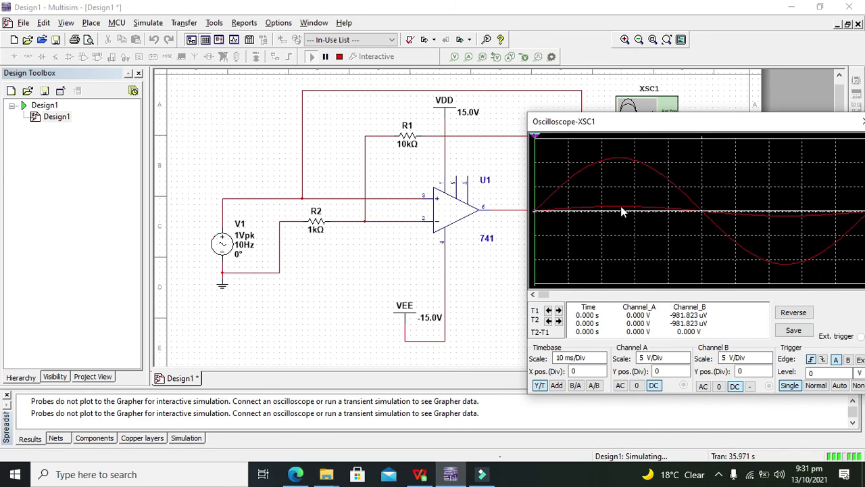
pyautogui.moveTo(629, 127)
pyautogui.mouseDown()
pyautogui.moveTo(699, 122)
pyautogui.moveTo(784, 87)
pyautogui.moveTo(749, 78)
pyautogui.moveTo(738, 23)
pyautogui.moveTo(757, 194)
pyautogui.moveTo(656, 255)
pyautogui.moveTo(598, 267)
pyautogui.moveTo(617, 253)
pyautogui.moveTo(617, 240)
pyautogui.mouseUp()
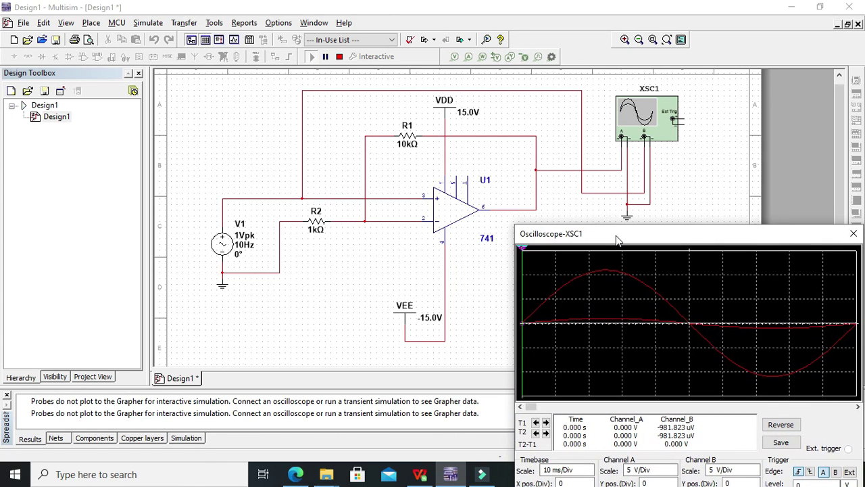